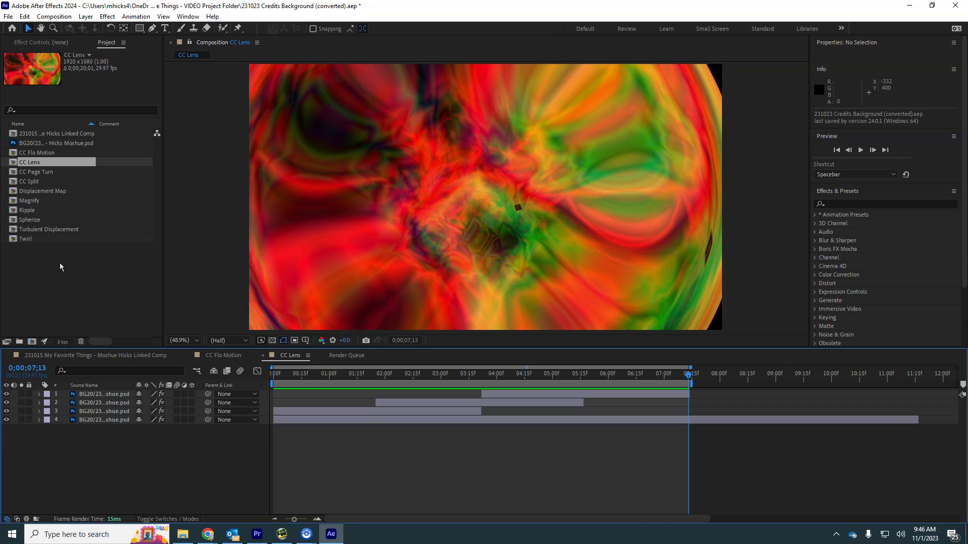
Step: Switch to File Explorer and duplicate the 231024 My Favorite Things Premiere project file within the VIDEO Project Folder
{"action": "left_click", "coordinate": [183, 537]}
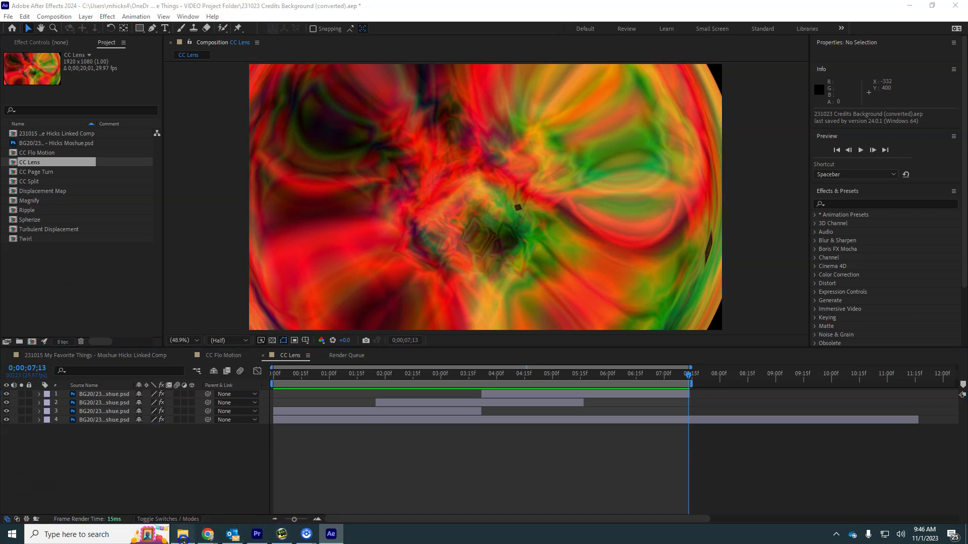
{"action": "left_click", "coordinate": [341, 246]}
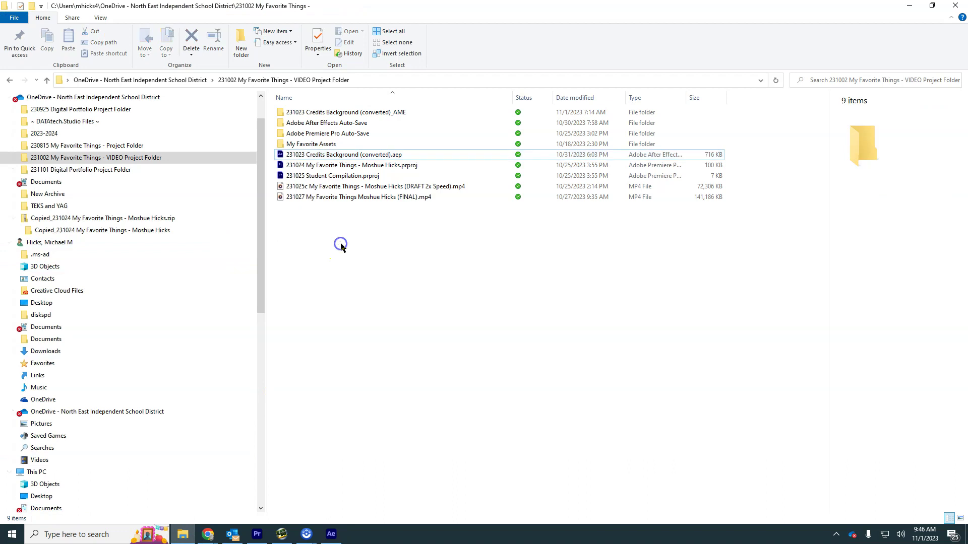
{"action": "left_click", "coordinate": [356, 170]}
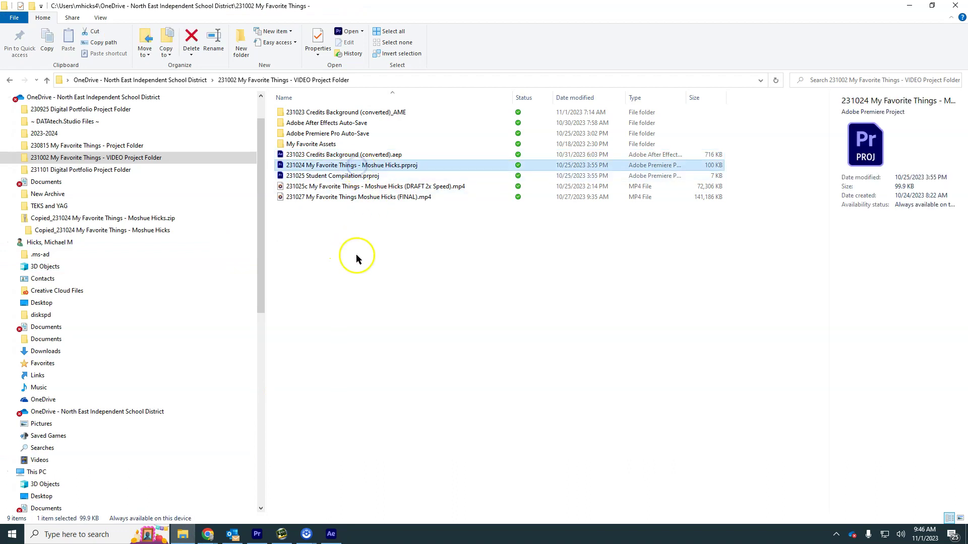
{"action": "left_click", "coordinate": [356, 167]}
{"action": "right_click", "coordinate": [356, 166]}
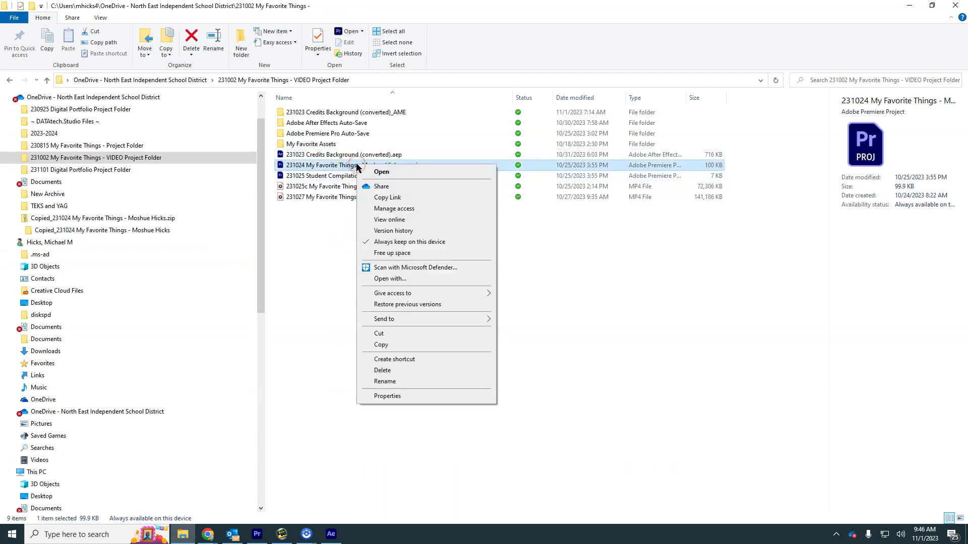
{"action": "left_click", "coordinate": [387, 346]}
{"action": "right_click", "coordinate": [353, 301]}
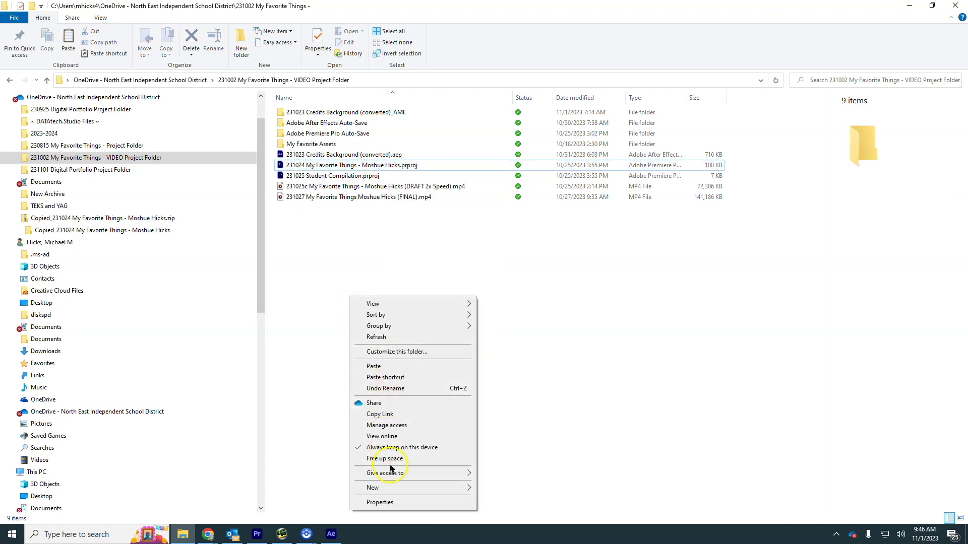
{"action": "left_click", "coordinate": [376, 366]}
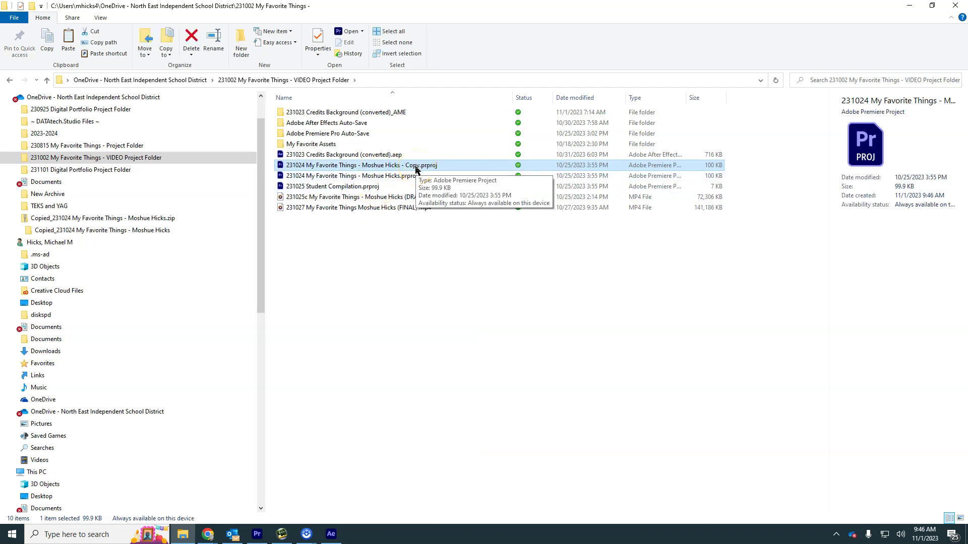
Step: Rename the duplicated project file as "231101 Demo Reel AE" followed by the owner's name, and open it in Premiere Pro
{"action": "left_click", "coordinate": [416, 168]}
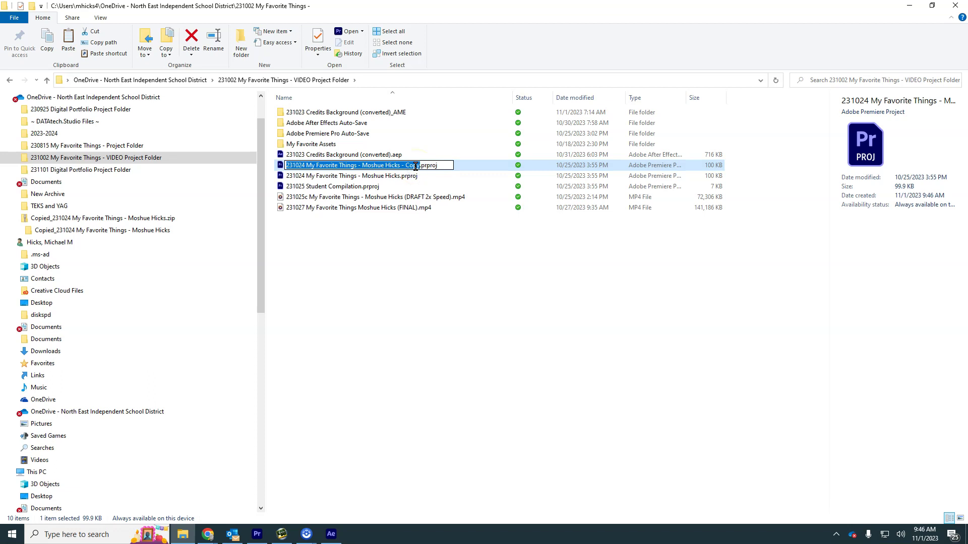
{"action": "key", "text": "BackSpace"}
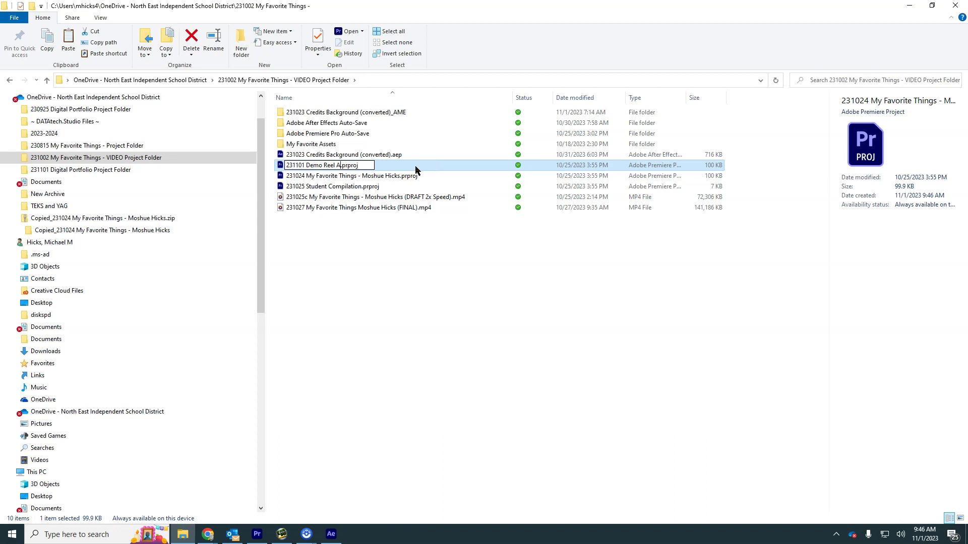
{"action": "type", "text": "icks"}
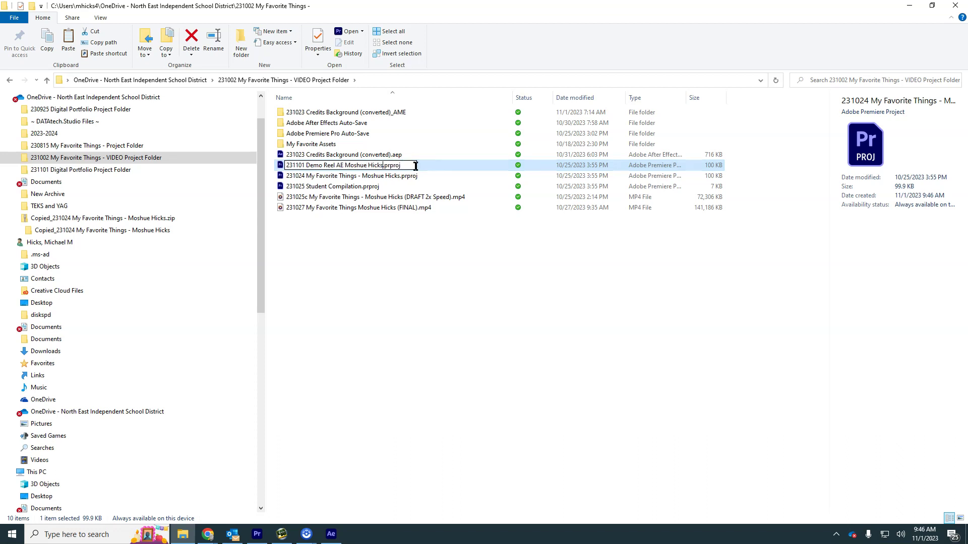
{"action": "left_click", "coordinate": [415, 240]}
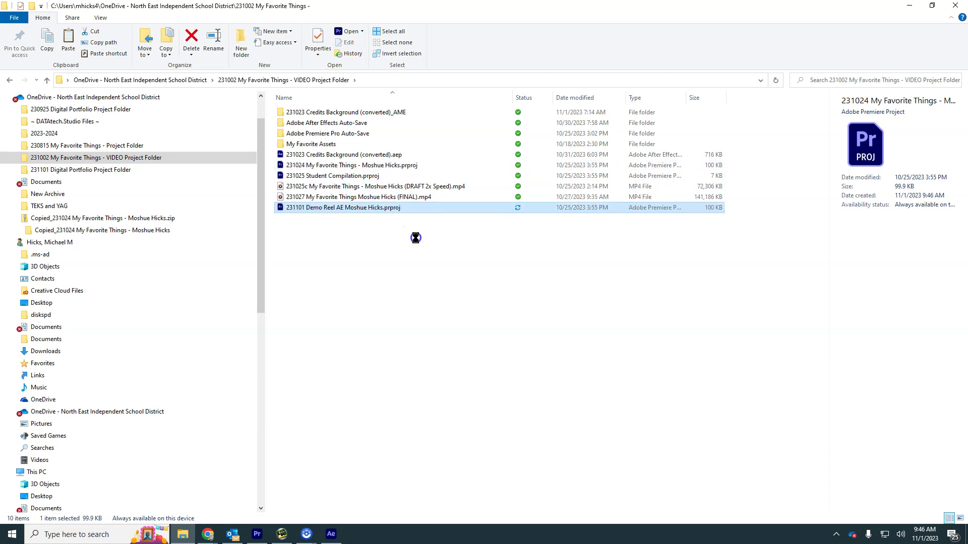
{"action": "double_click", "coordinate": [339, 211]}
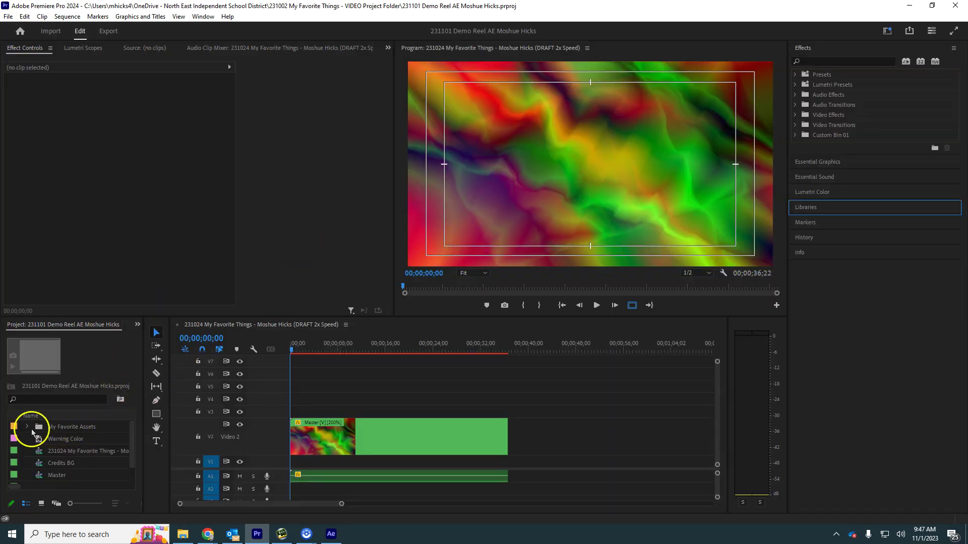
Step: Delete every item in the project except the Master sequence, accepting the removal of their clip references
{"action": "left_click", "coordinate": [57, 427]}
{"action": "left_click", "coordinate": [70, 464], "text": "shift"}
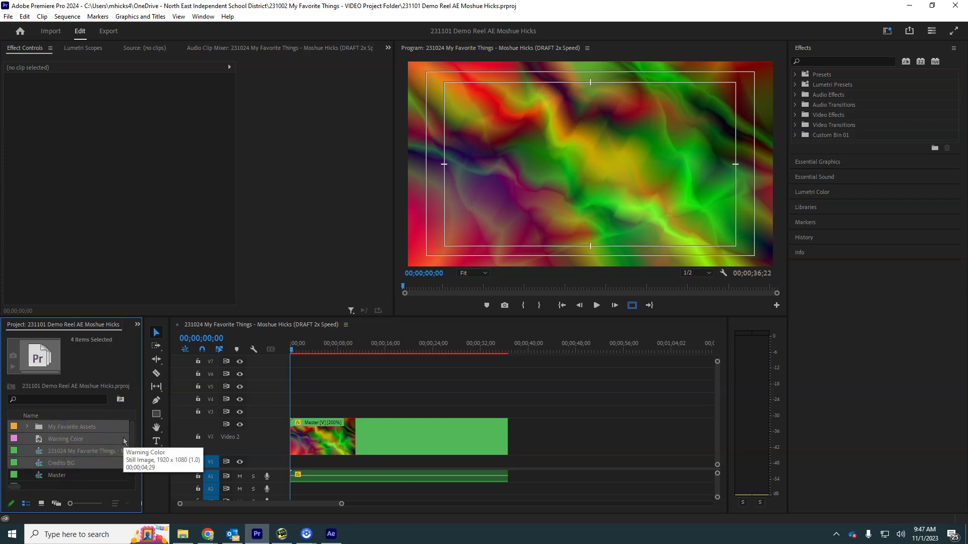
{"action": "key", "text": "Delete"}
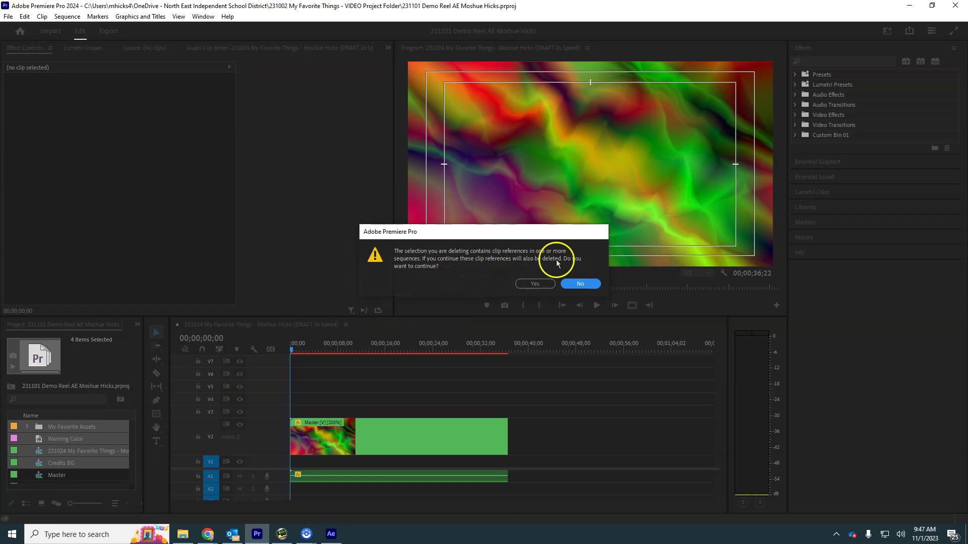
{"action": "left_click", "coordinate": [535, 284]}
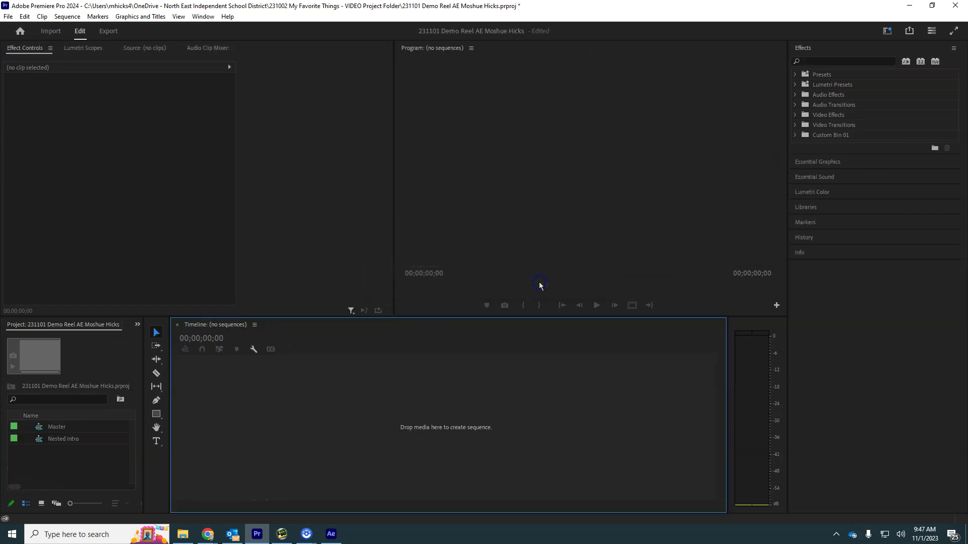
{"action": "left_click", "coordinate": [43, 439]}
{"action": "key", "text": "Delete"}
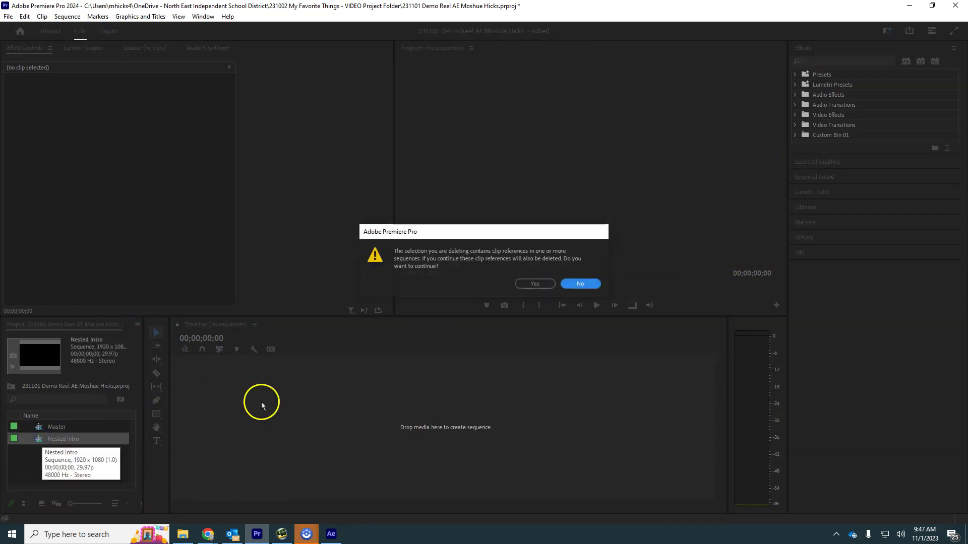
{"action": "left_click", "coordinate": [536, 284]}
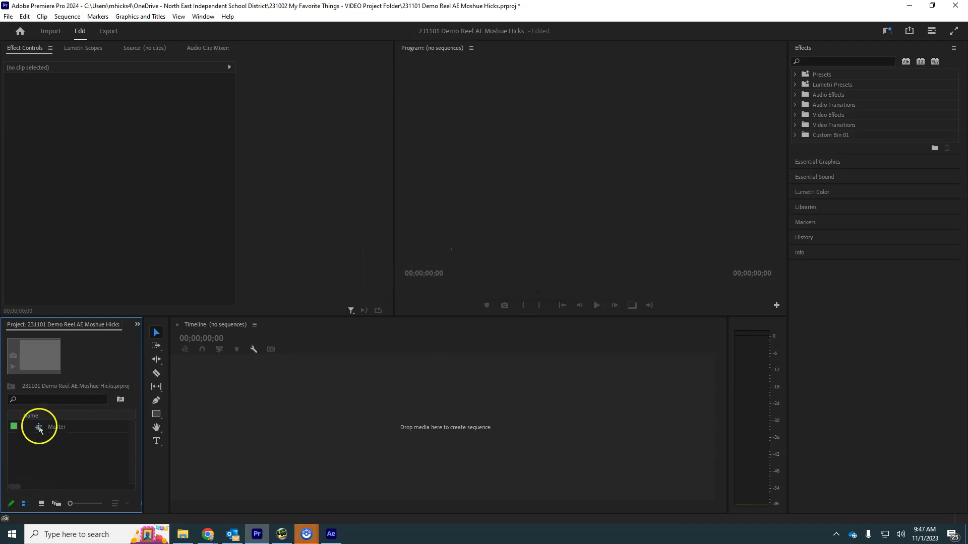
Step: In the Master sequence, delete all clips except the first title and move that title to the start of the timeline
{"action": "double_click", "coordinate": [39, 426]}
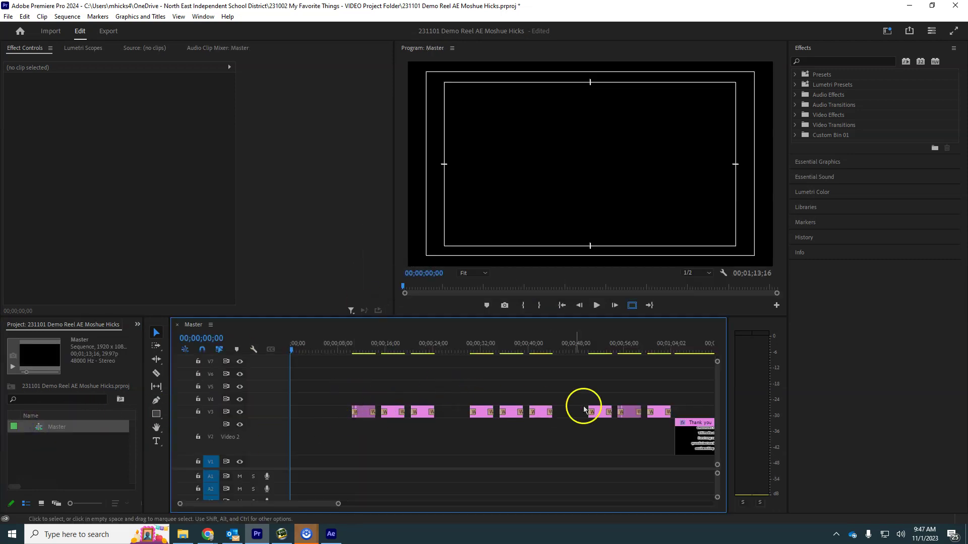
{"action": "left_click_drag", "start_coordinate": [356, 344], "coordinate": [364, 344]}
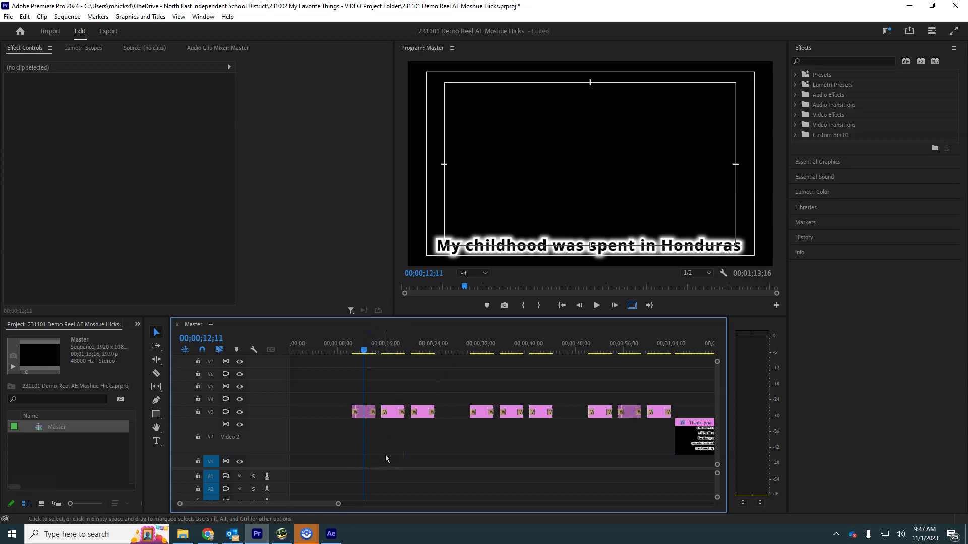
{"action": "left_click", "coordinate": [385, 385]}
{"action": "left_click_drag", "start_coordinate": [386, 385], "coordinate": [689, 470]}
{"action": "key", "text": "Delete"}
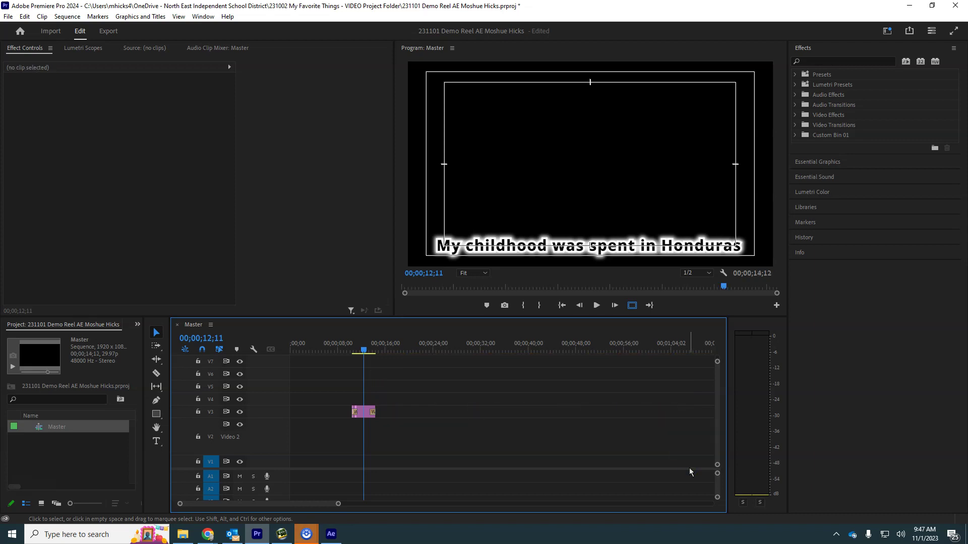
{"action": "left_click_drag", "start_coordinate": [361, 414], "coordinate": [300, 412]}
{"action": "left_click_drag", "start_coordinate": [298, 347], "coordinate": [301, 351]}
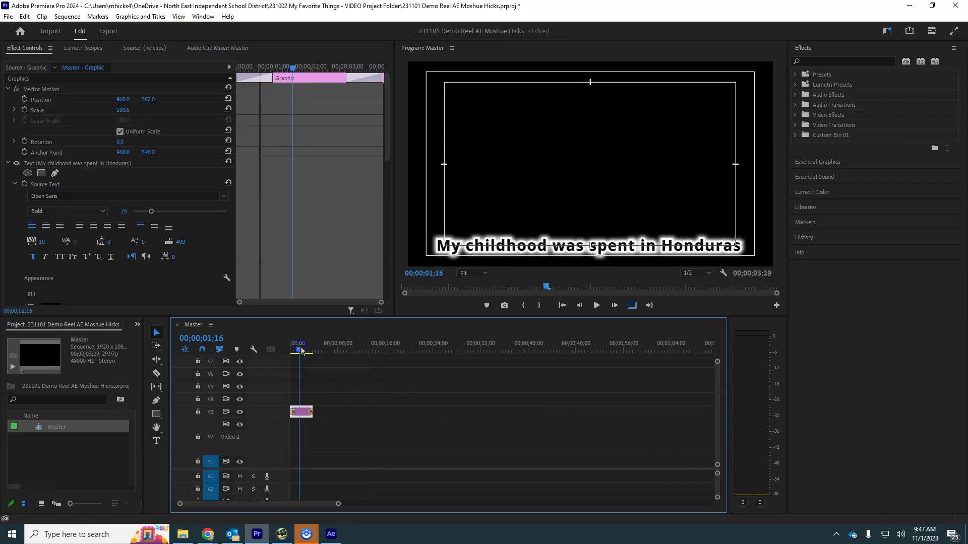
Step: Replace the remaining title's text with "CC Flo Motion"
{"action": "double_click", "coordinate": [301, 414]}
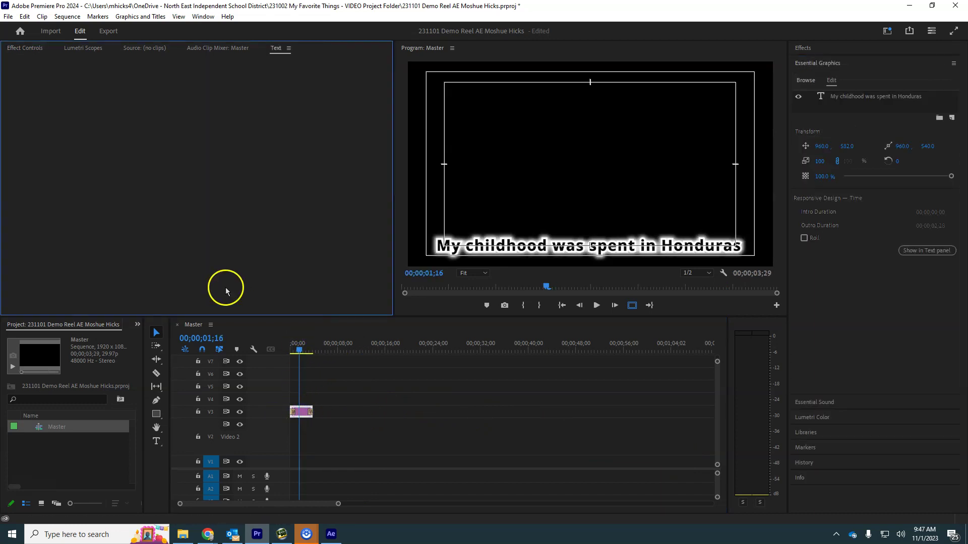
{"action": "left_click", "coordinate": [148, 106]}
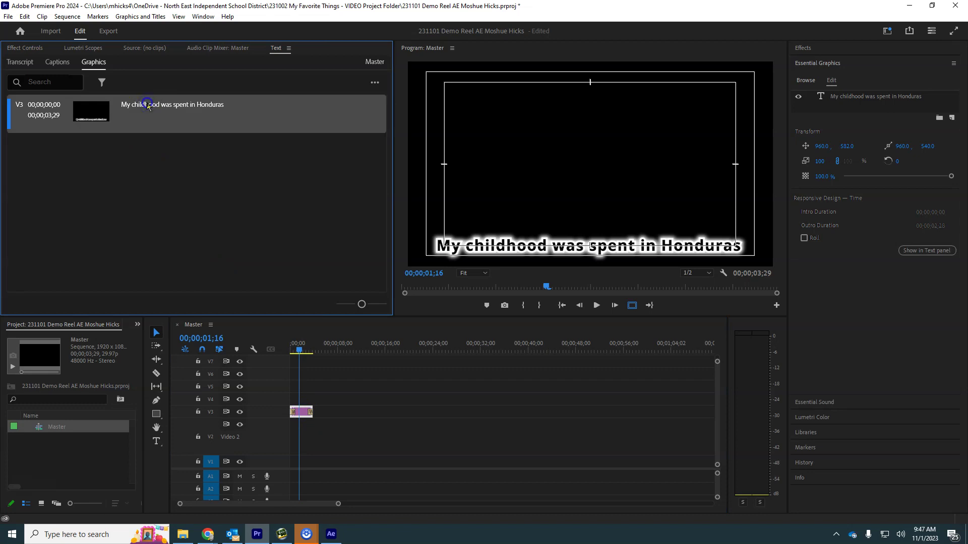
{"action": "double_click", "coordinate": [148, 105]}
{"action": "type", "text": "Fl"}
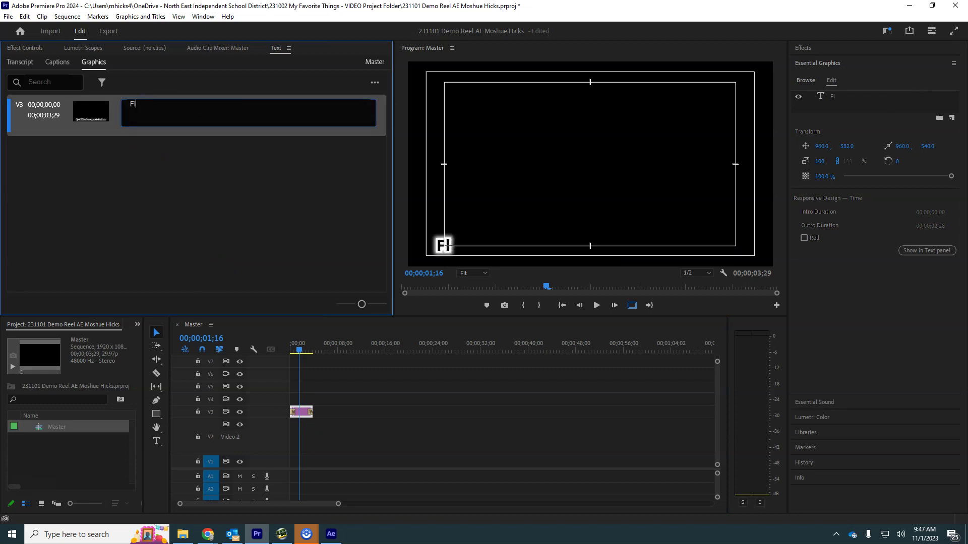
{"action": "type", "text": "o Mostion"}
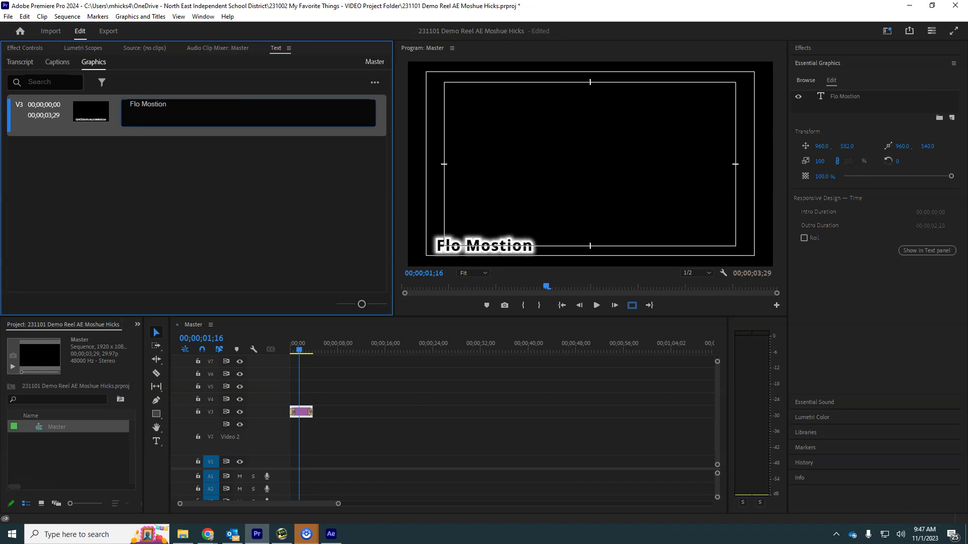
{"action": "key", "text": "BackSpace"}
{"action": "key", "text": "BackSpace"}
{"action": "key", "text": "BackSpace"}
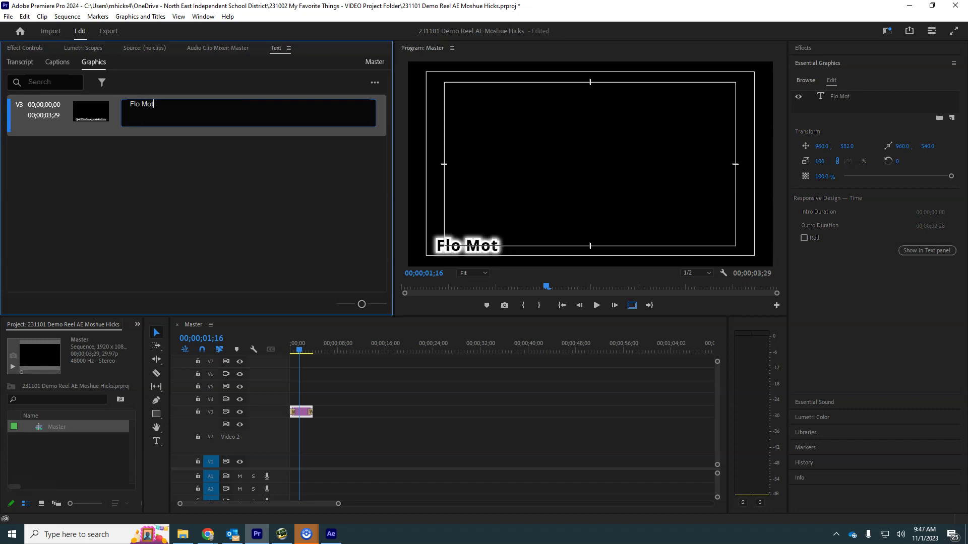
{"action": "type", "text": "ion"}
{"action": "left_click", "coordinate": [130, 104]}
{"action": "type", "text": "CC"}
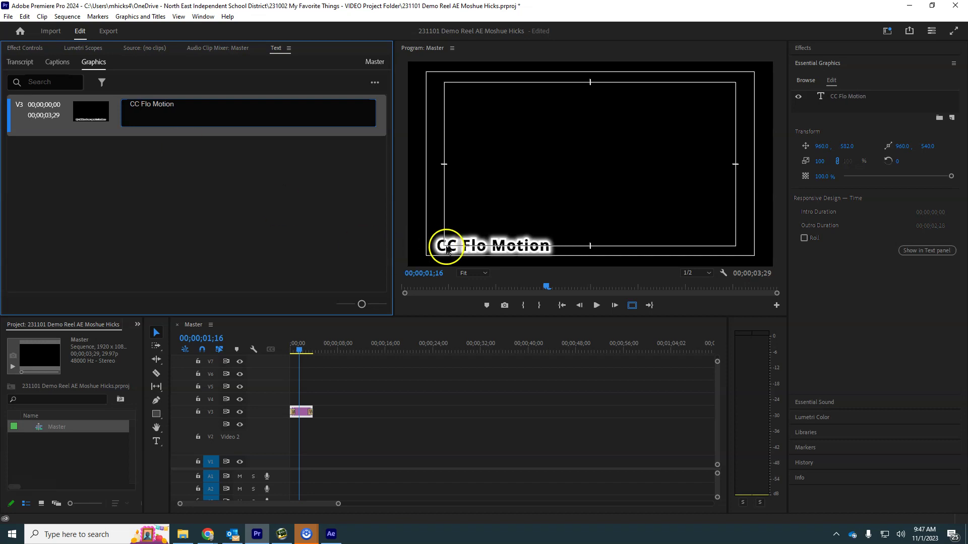
Step: Raise the title to a vertical position of -247 and return the playhead to the start of the sequence
{"action": "left_click_drag", "start_coordinate": [850, 146], "coordinate": [434, 176]}
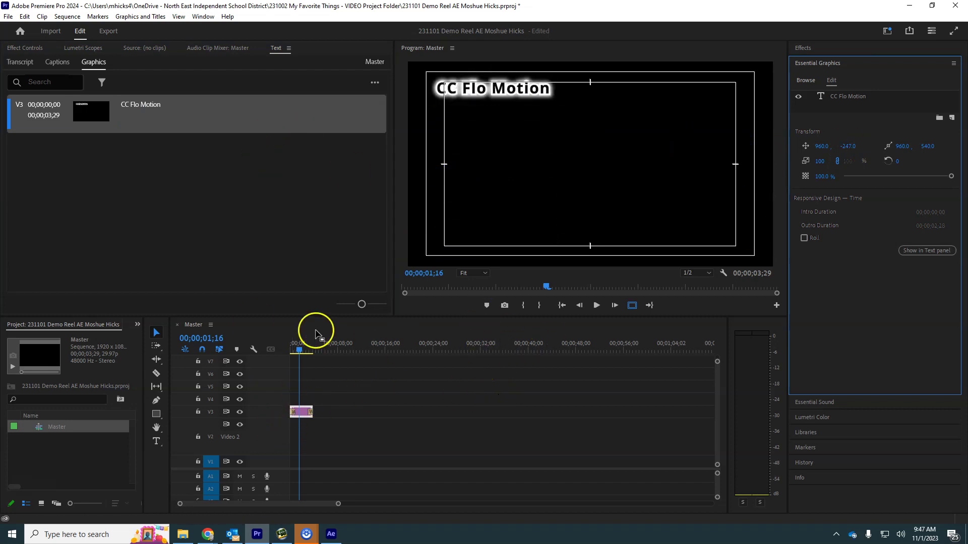
{"action": "left_click_drag", "start_coordinate": [303, 348], "coordinate": [269, 349]}
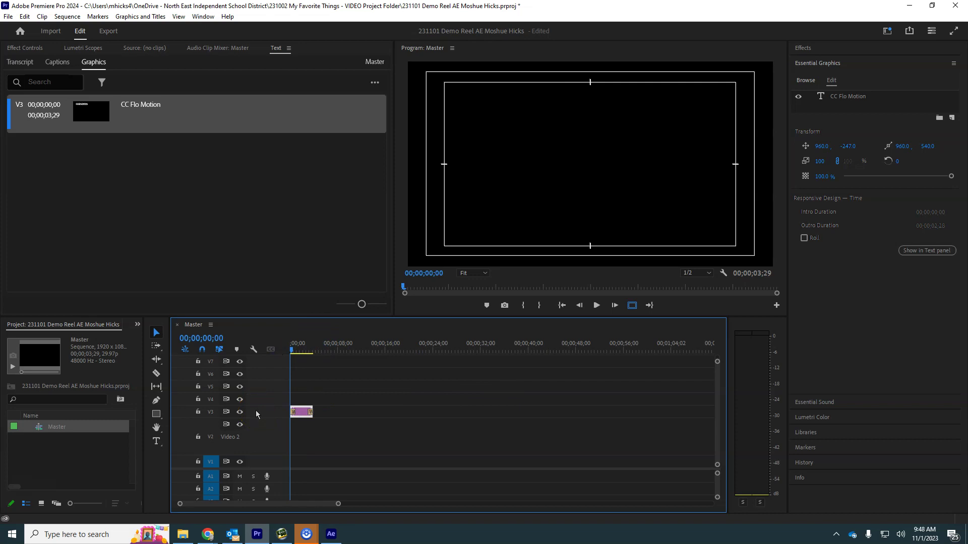
Step: Start importing After Effects compositions from the 231023 Credits Background (converted) project in the 231002 My Favorite Things folder on OneDrive
{"action": "left_click", "coordinate": [9, 17]}
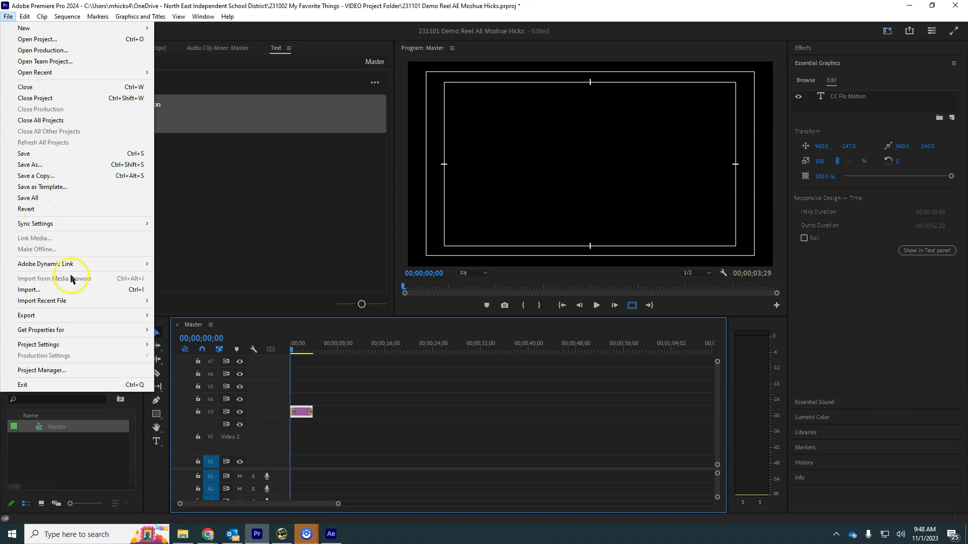
{"action": "mouse_move", "coordinate": [76, 266]}
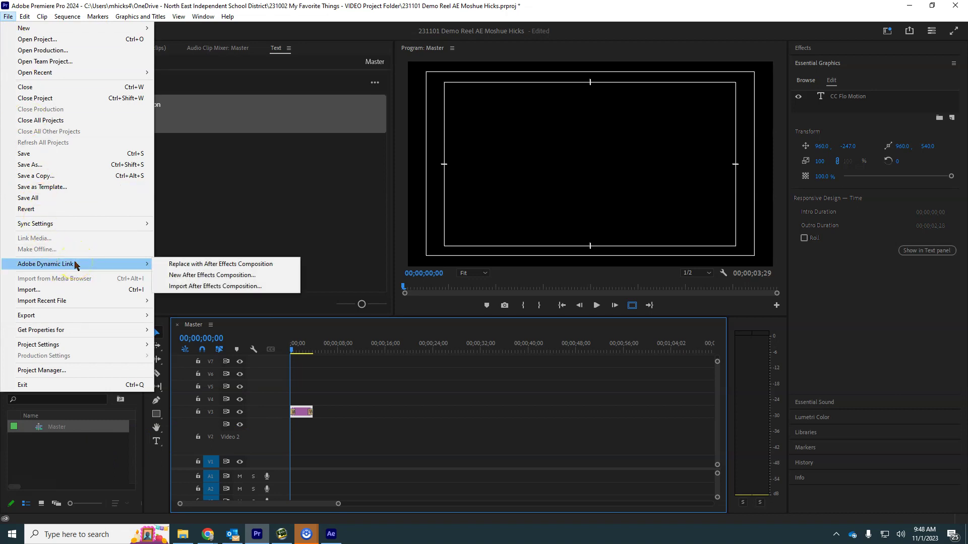
{"action": "left_click", "coordinate": [239, 286]}
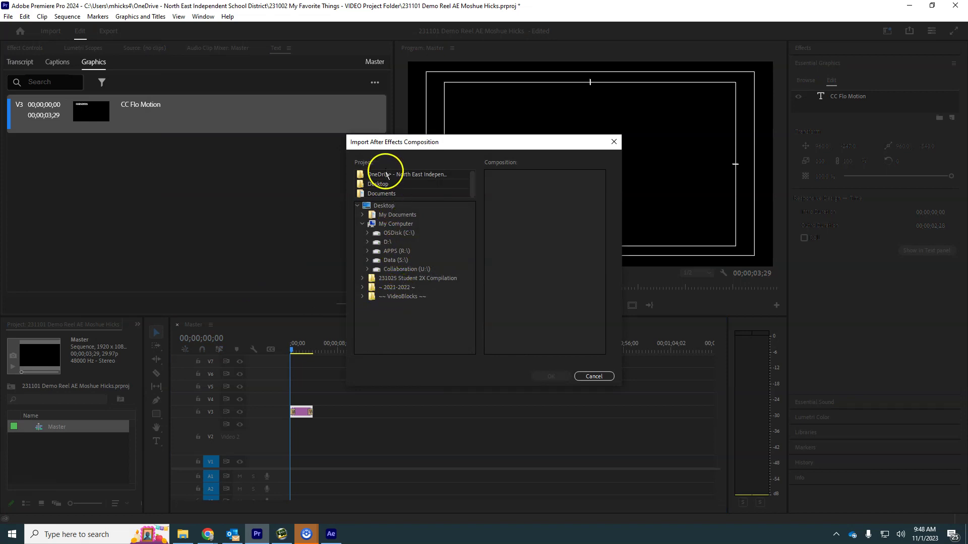
{"action": "left_click", "coordinate": [424, 175]}
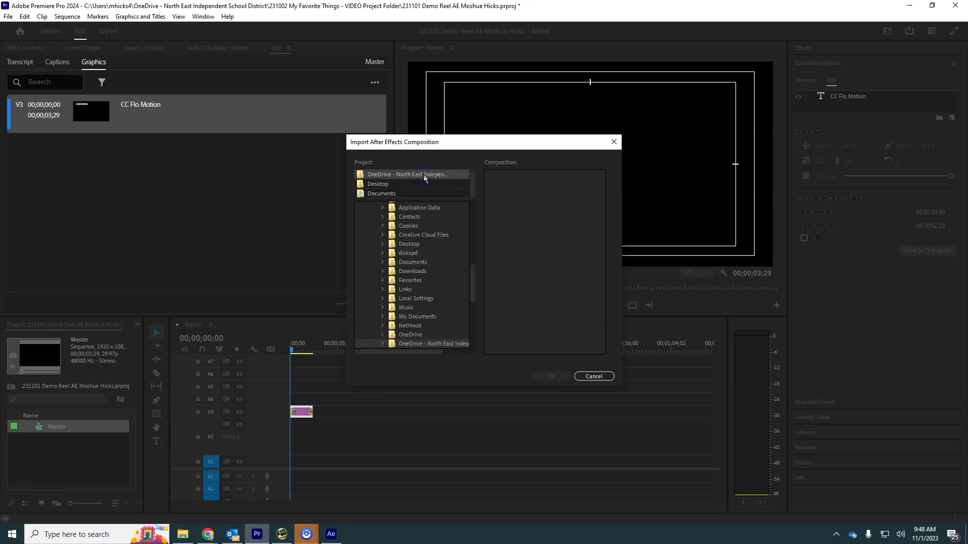
{"action": "scroll", "coordinate": [413, 284], "scroll_direction": "down", "scroll_amount": 1}
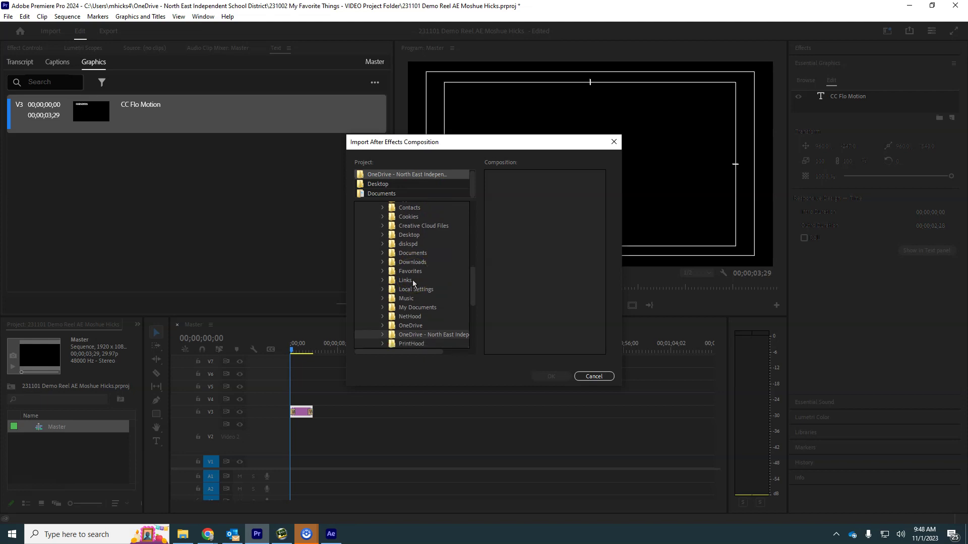
{"action": "left_click", "coordinate": [382, 329]}
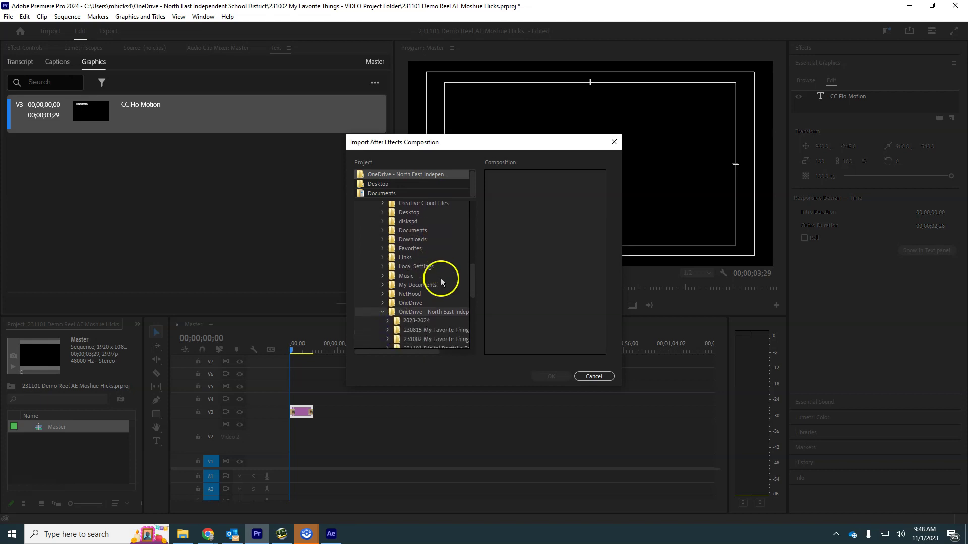
{"action": "scroll", "coordinate": [438, 282], "scroll_direction": "down", "scroll_amount": 3}
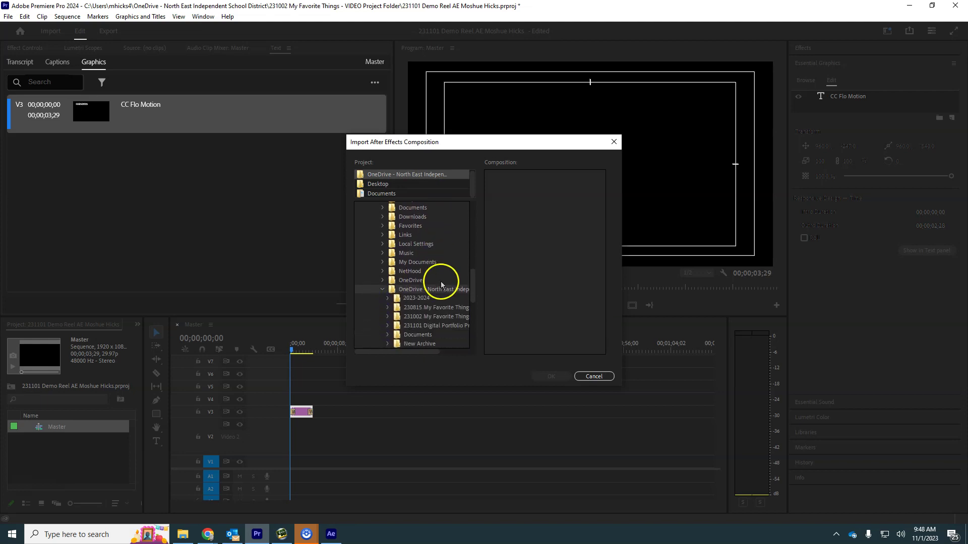
{"action": "double_click", "coordinate": [436, 318]}
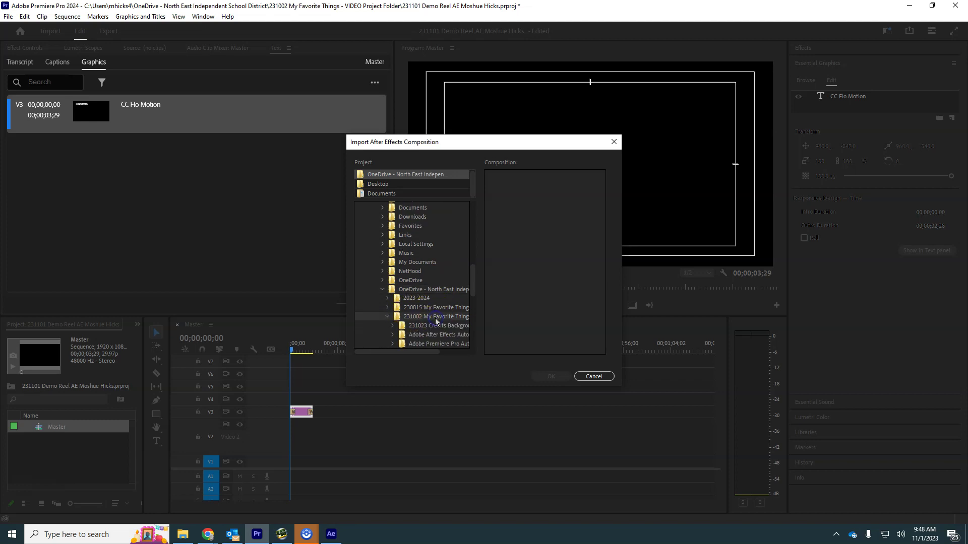
{"action": "left_click", "coordinate": [436, 318]}
{"action": "scroll", "coordinate": [444, 322], "scroll_direction": "down", "scroll_amount": 2}
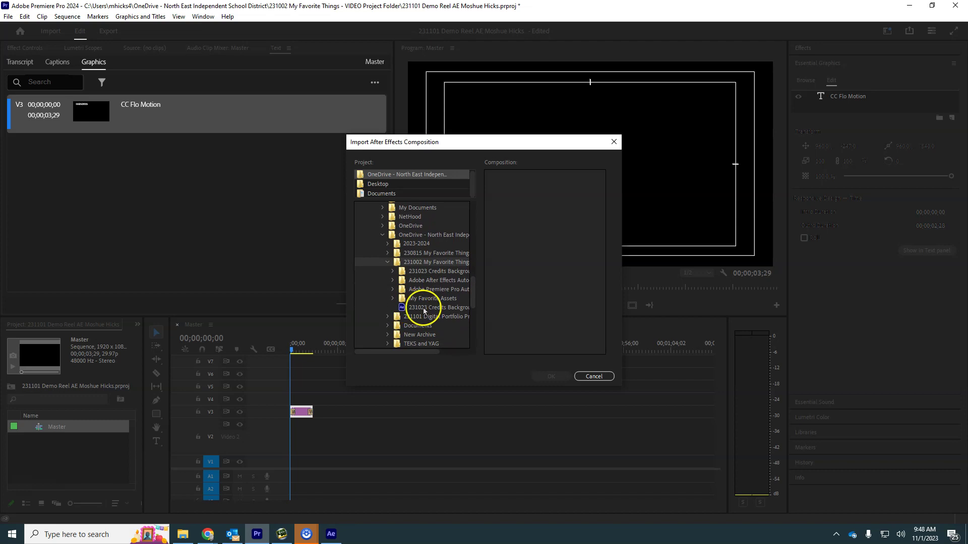
{"action": "left_click", "coordinate": [423, 309]}
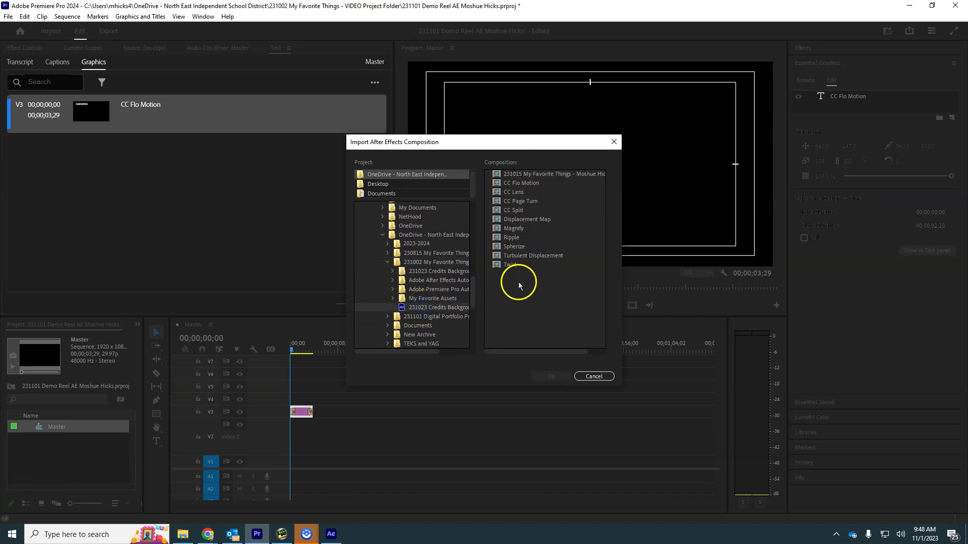
Step: Import the ten effect compositions from CC Flo Motion through Twirl, leaving out the My Favorite Things composition
{"action": "left_click_drag", "start_coordinate": [518, 282], "coordinate": [504, 177]}
{"action": "left_click_drag", "start_coordinate": [485, 279], "coordinate": [544, 179]}
{"action": "left_click", "coordinate": [516, 184]}
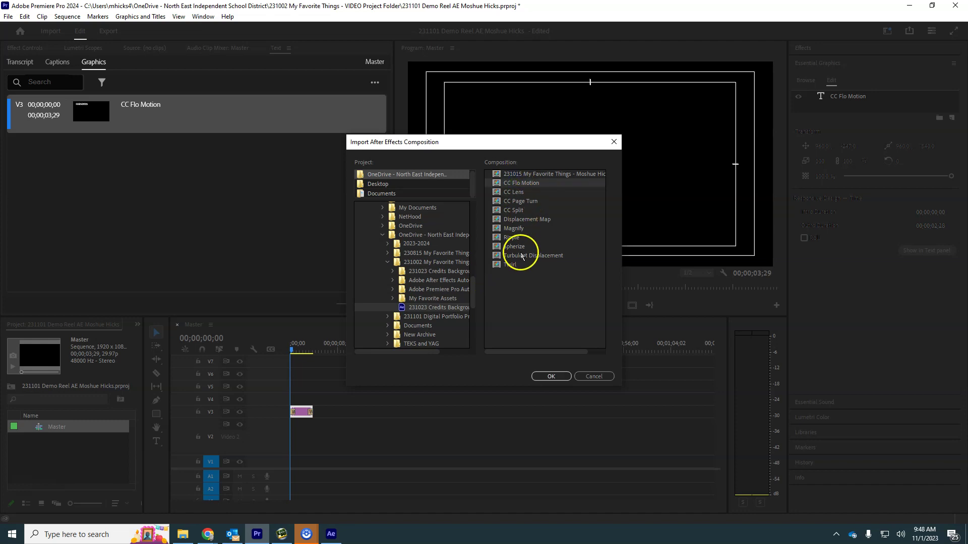
{"action": "left_click_drag", "start_coordinate": [516, 186], "coordinate": [523, 294]}
{"action": "left_click", "coordinate": [514, 279]}
{"action": "left_click", "coordinate": [550, 377]}
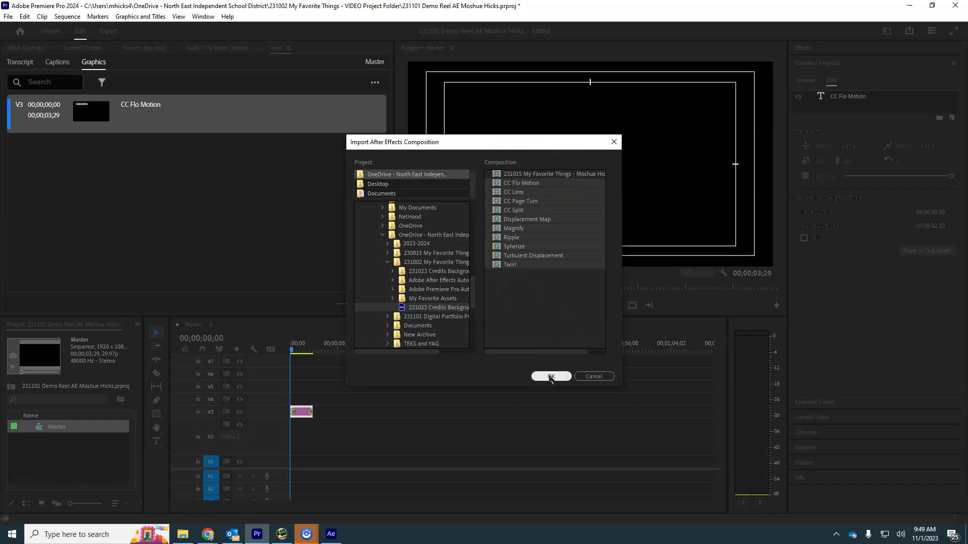
Step: Place the ten imported compositions on Video 2 from the sequence start and align the title with the start of the CC Flo Motion clip
{"action": "mouse_move", "coordinate": [49, 448]}
{"action": "left_mouse_down"}
{"action": "mouse_move", "coordinate": [37, 429]}
{"action": "mouse_move", "coordinate": [38, 441]}
{"action": "left_mouse_up"}
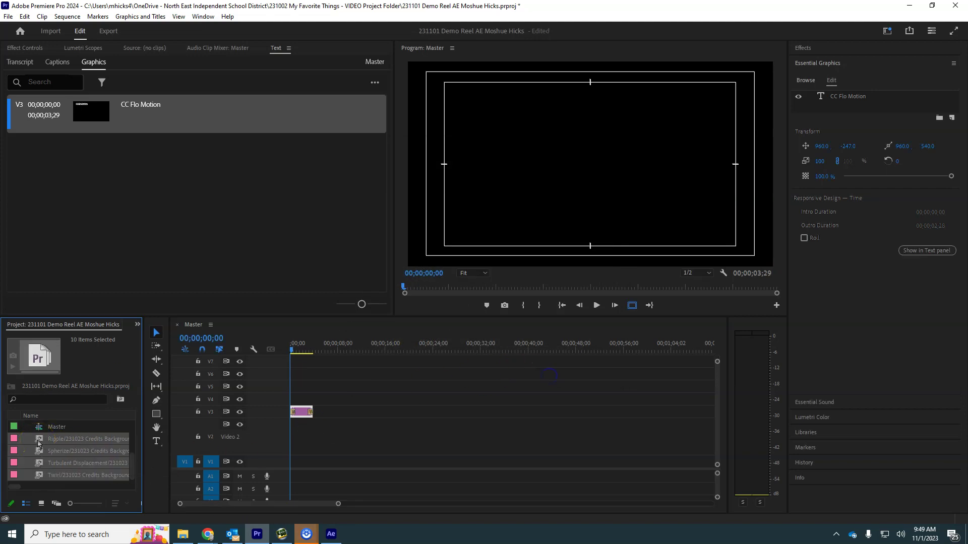
{"action": "left_click_drag", "start_coordinate": [40, 443], "coordinate": [289, 432]}
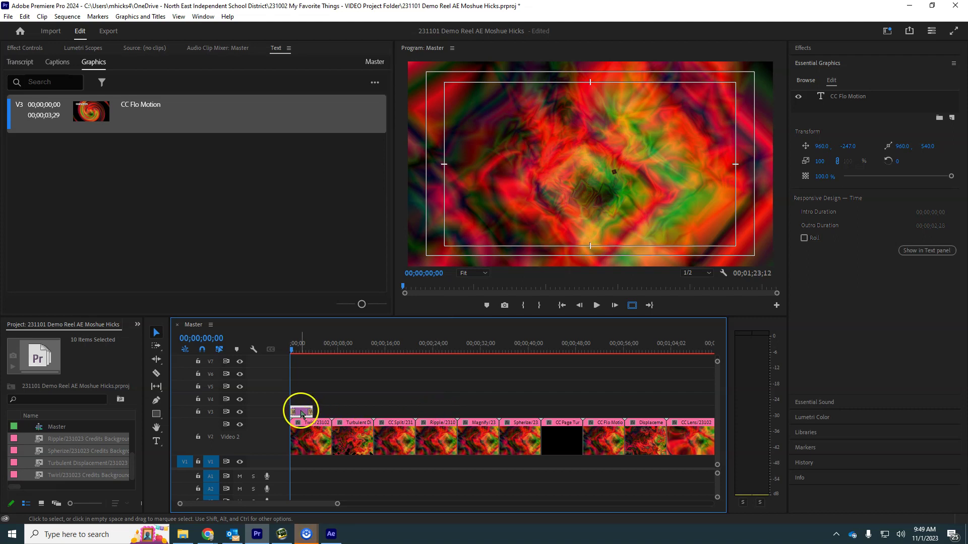
{"action": "left_click_drag", "start_coordinate": [301, 414], "coordinate": [594, 411]}
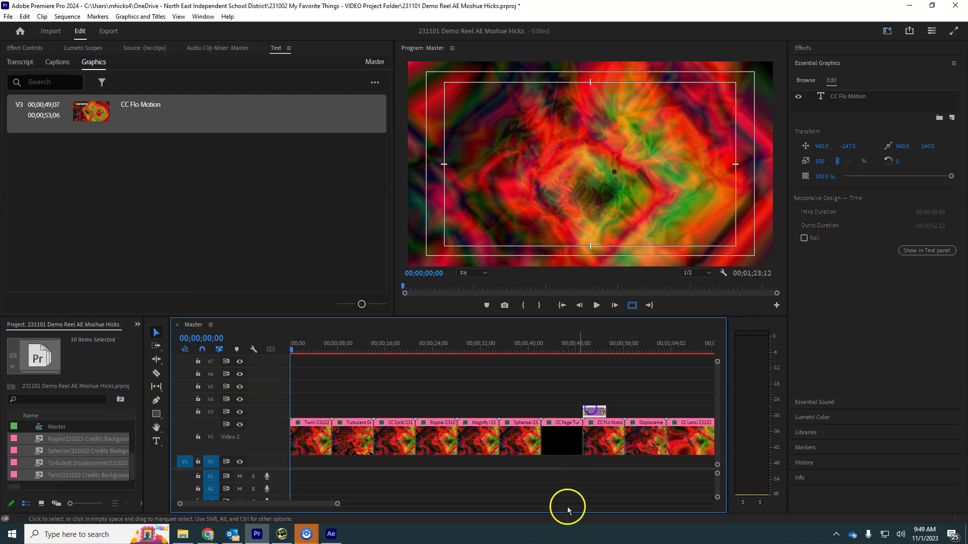
{"action": "left_click", "coordinate": [590, 345]}
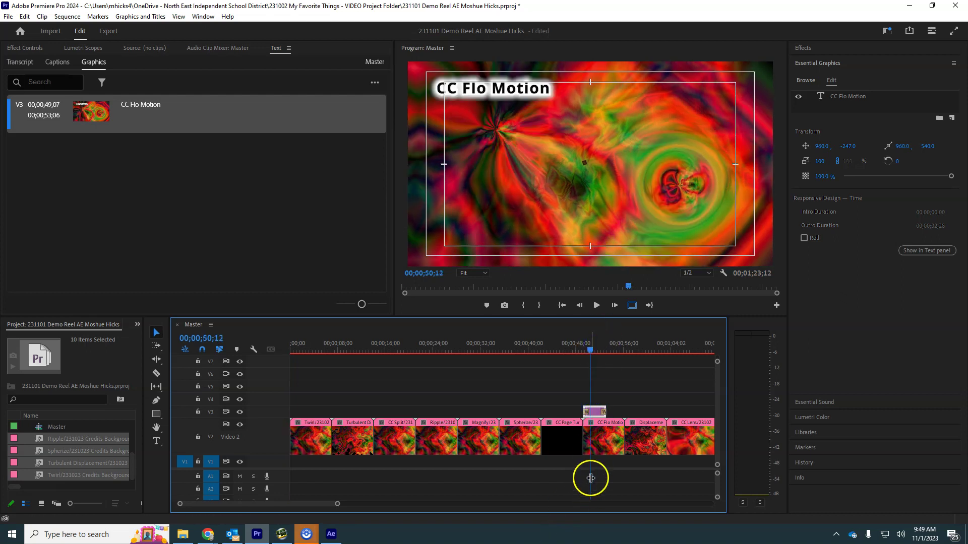
Step: Ripple delete the Magnify clip from the Master sequence
{"action": "left_click_drag", "start_coordinate": [590, 351], "coordinate": [435, 367]}
{"action": "left_click_drag", "start_coordinate": [437, 367], "coordinate": [466, 376]}
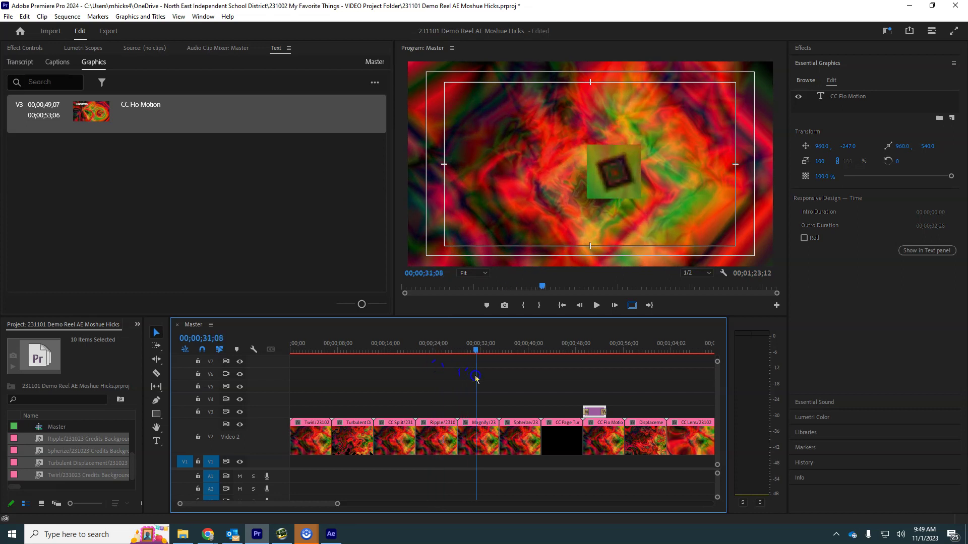
{"action": "left_click", "coordinate": [477, 427]}
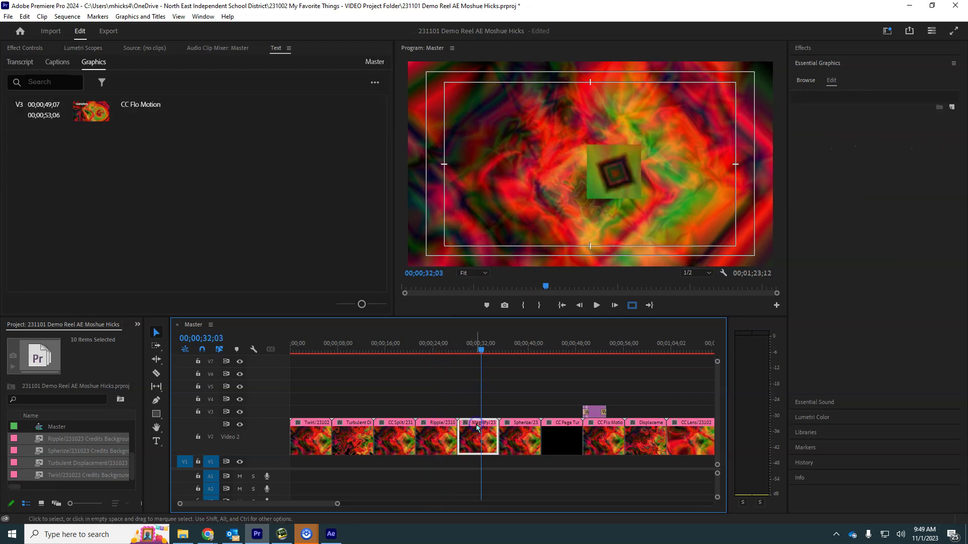
{"action": "right_click", "coordinate": [477, 427]}
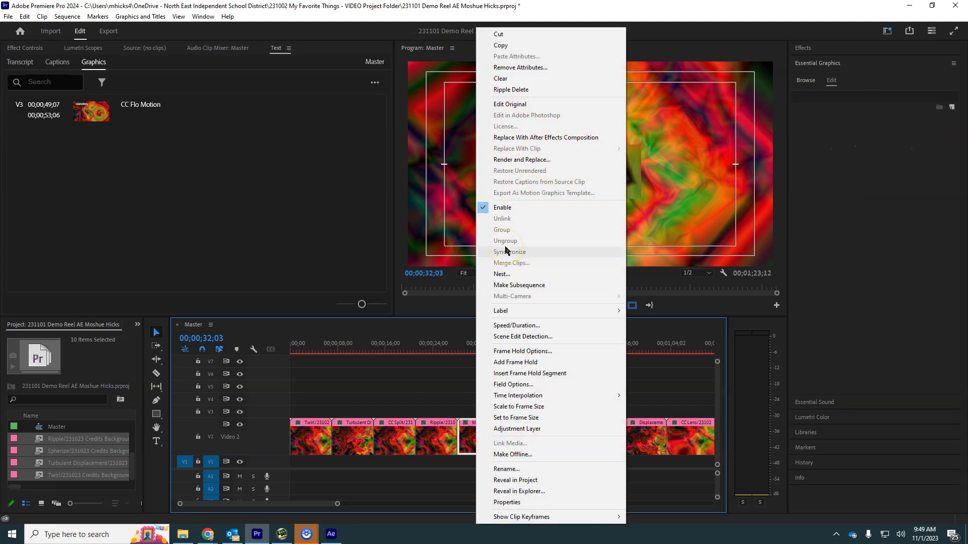
{"action": "left_click", "coordinate": [511, 89]}
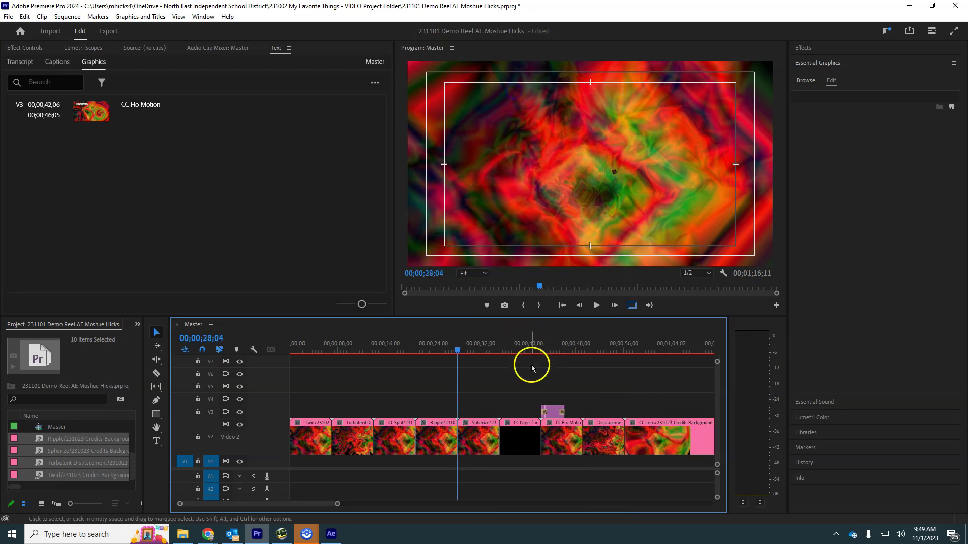
Step: Trim the end of the CC Page Turn clip to 00;00;38;15 and place a duplicate directly after it
{"action": "left_click", "coordinate": [474, 350]}
{"action": "left_click_drag", "start_coordinate": [474, 351], "coordinate": [518, 362]}
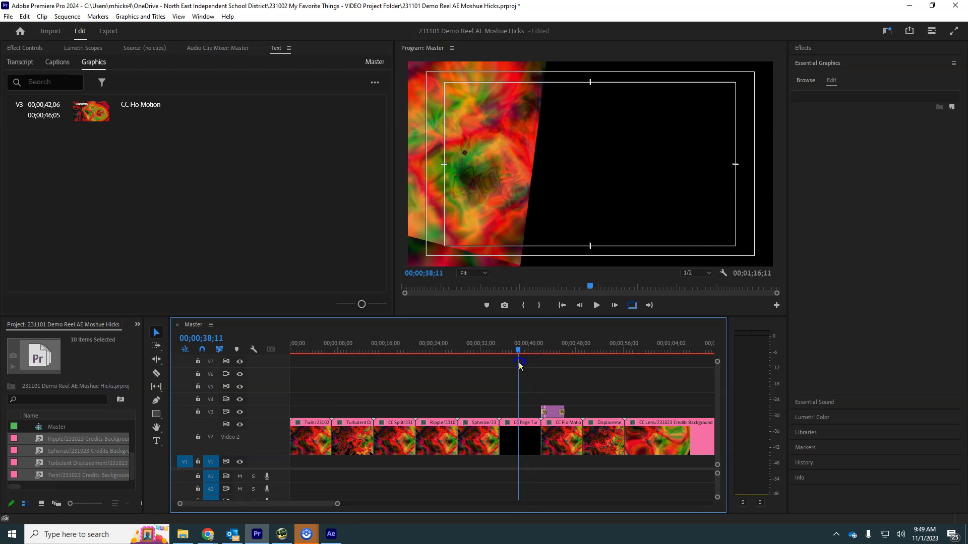
{"action": "left_click_drag", "start_coordinate": [338, 504], "coordinate": [305, 519]}
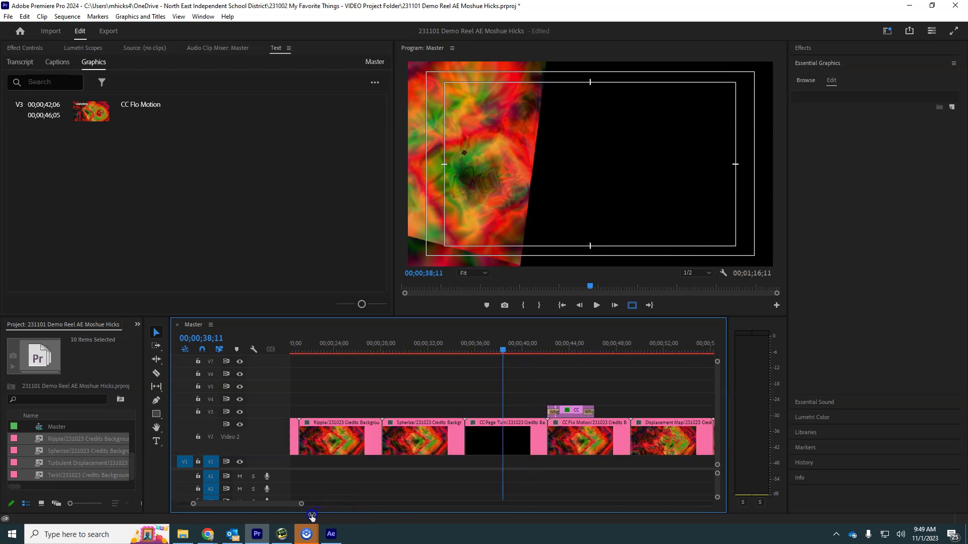
{"action": "left_click", "coordinate": [504, 351]}
{"action": "left_click_drag", "start_coordinate": [544, 429], "coordinate": [504, 435]}
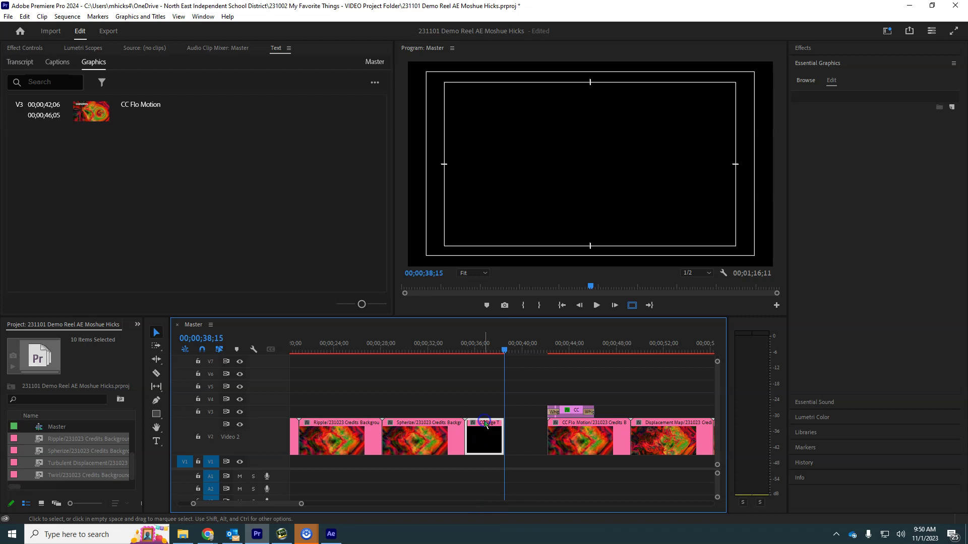
{"action": "left_click_drag", "start_coordinate": [486, 424], "coordinate": [525, 425]}
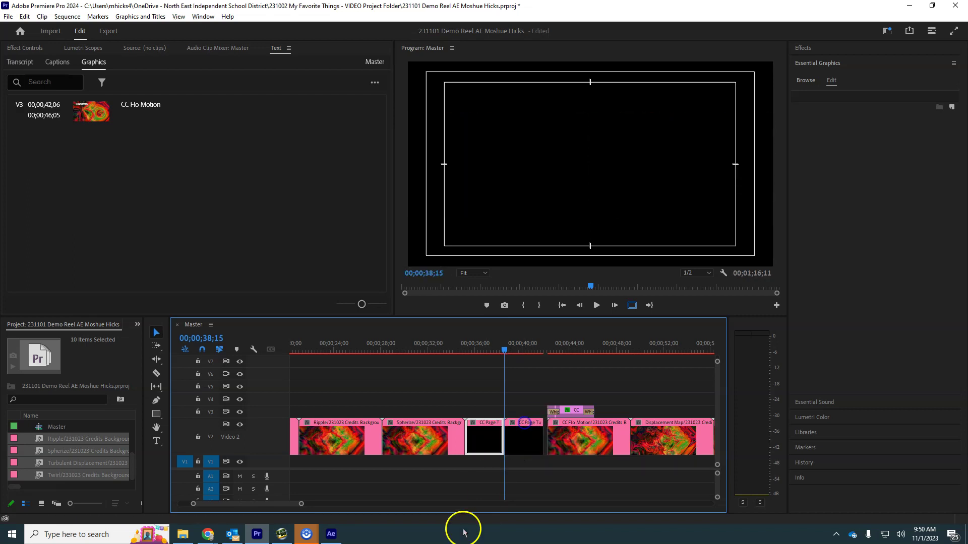
Step: Reverse the speed of the second CC Page Turn clip and scrub through it to check the playback
{"action": "left_click_drag", "start_coordinate": [505, 347], "coordinate": [528, 338]}
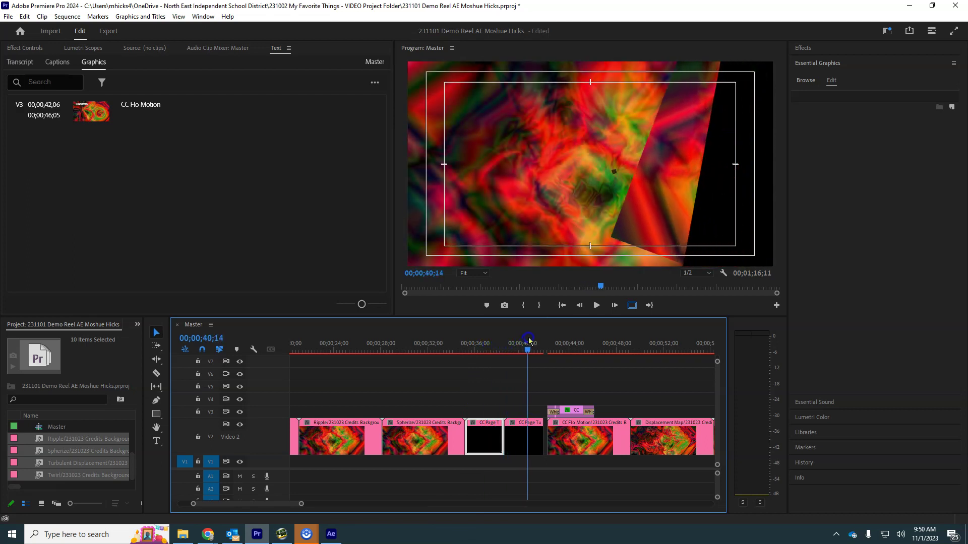
{"action": "right_click", "coordinate": [520, 438]}
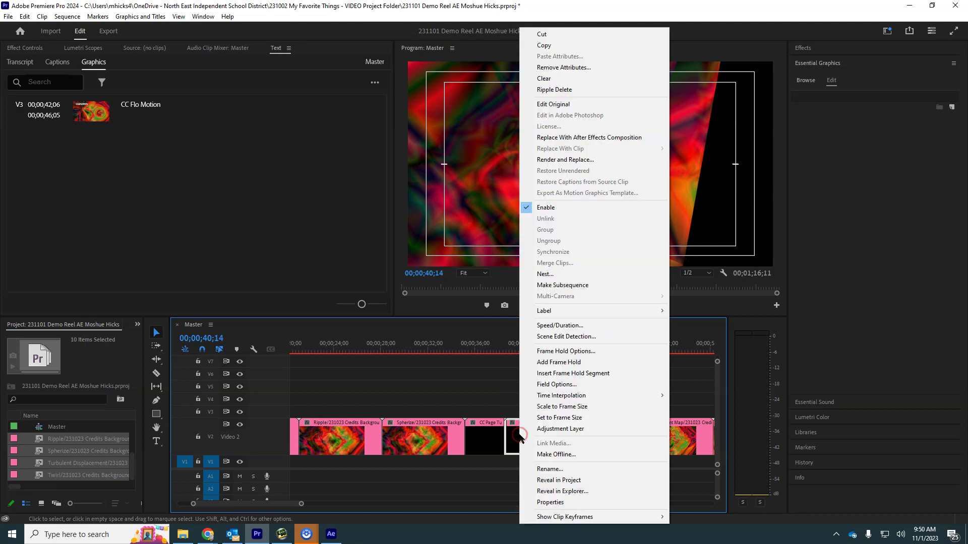
{"action": "left_click", "coordinate": [552, 326]}
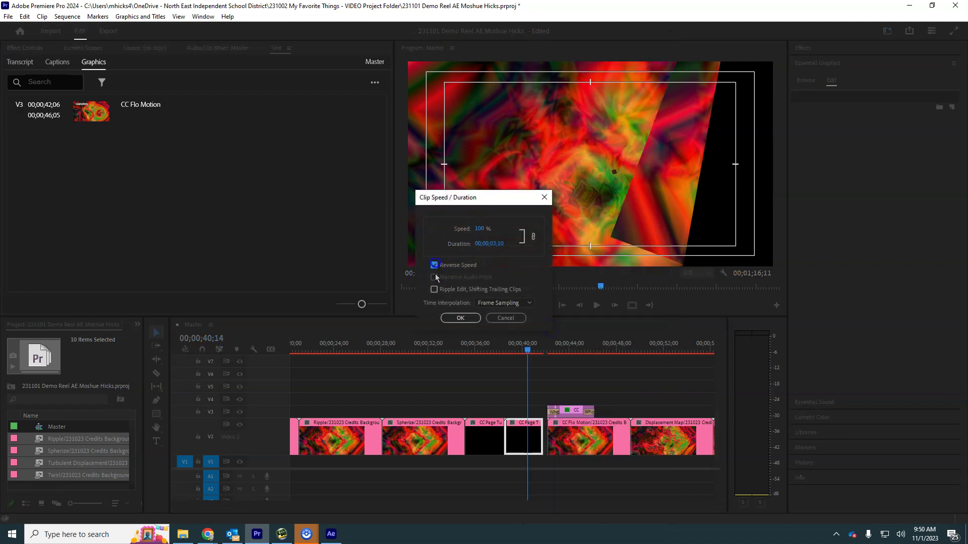
{"action": "left_click", "coordinate": [461, 319]}
{"action": "left_click_drag", "start_coordinate": [462, 352], "coordinate": [545, 329]}
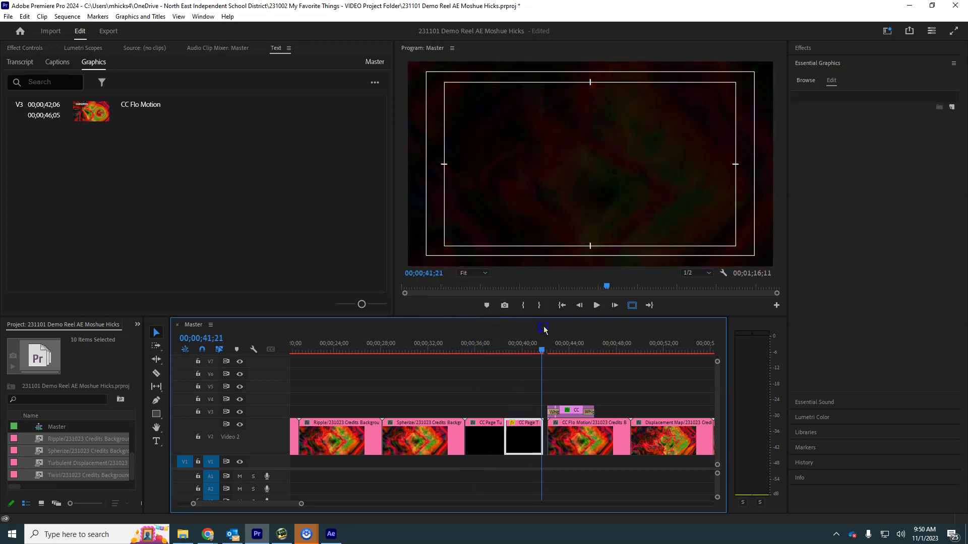
Step: Ripple delete the gap between the reversed CC Page Turn clip and the CC Flo Motion clip
{"action": "left_click", "coordinate": [386, 506]}
{"action": "left_click_drag", "start_coordinate": [302, 506], "coordinate": [267, 508]}
{"action": "left_click", "coordinate": [514, 432]}
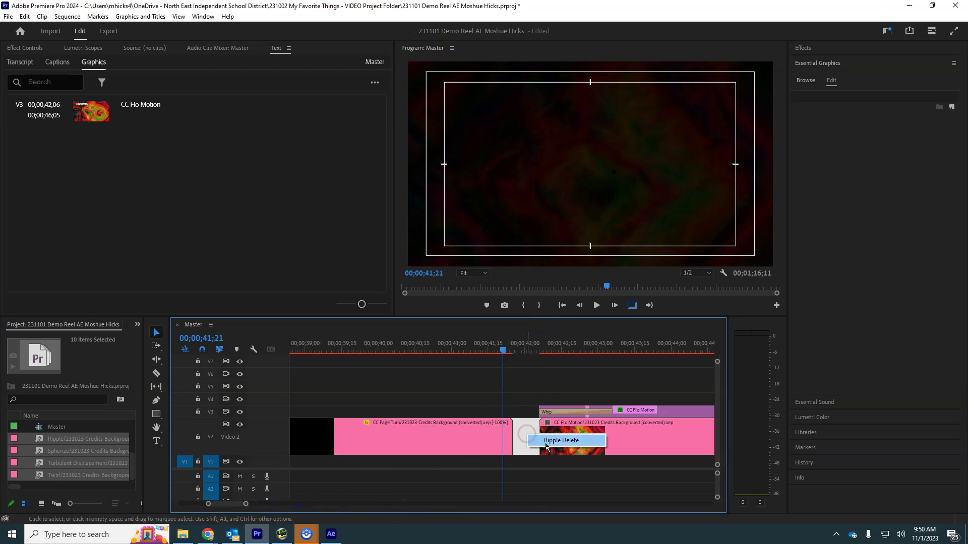
{"action": "key", "text": "Delete"}
{"action": "left_click_drag", "start_coordinate": [516, 352], "coordinate": [646, 352]}
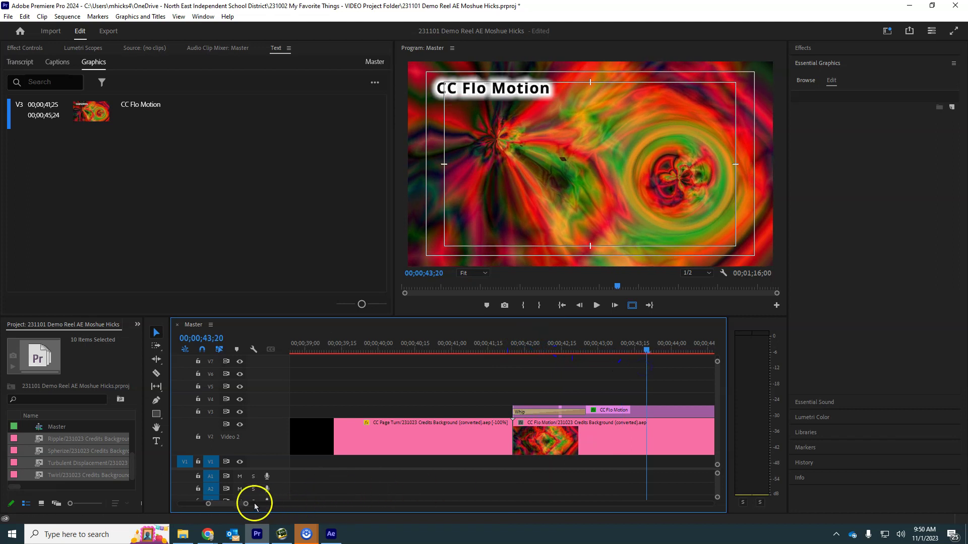
{"action": "left_click_drag", "start_coordinate": [247, 505], "coordinate": [295, 504]}
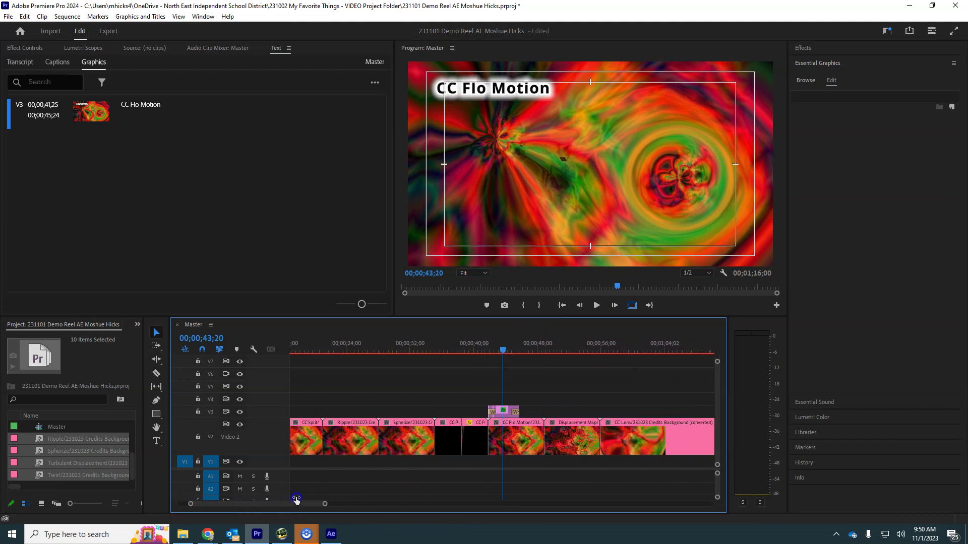
Step: Trim the end of the CC Lens clip to 00;01;03;21 and return the playhead to the sequence start
{"action": "left_click_drag", "start_coordinate": [501, 362], "coordinate": [605, 417]}
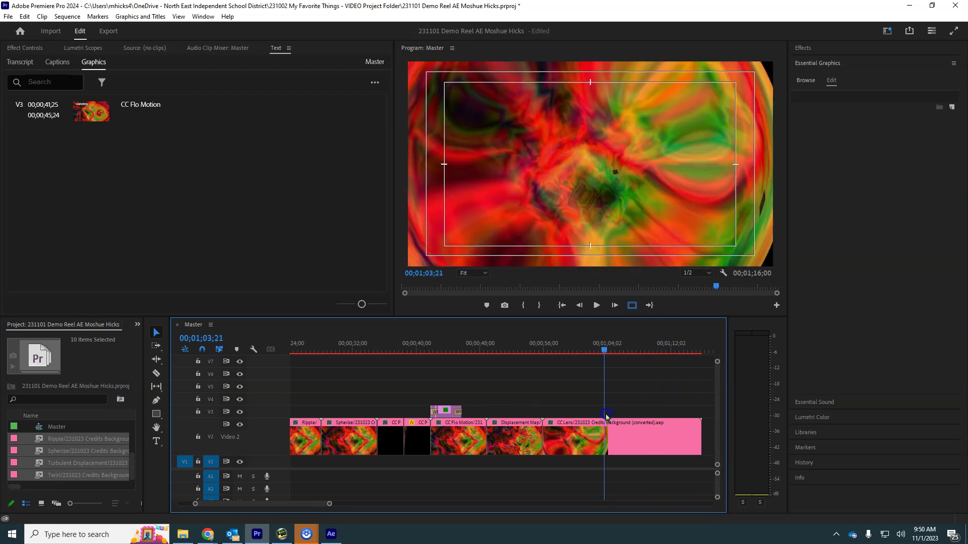
{"action": "left_click_drag", "start_coordinate": [704, 429], "coordinate": [601, 441]}
{"action": "left_click_drag", "start_coordinate": [572, 349], "coordinate": [231, 382]}
{"action": "left_click", "coordinate": [331, 473]}
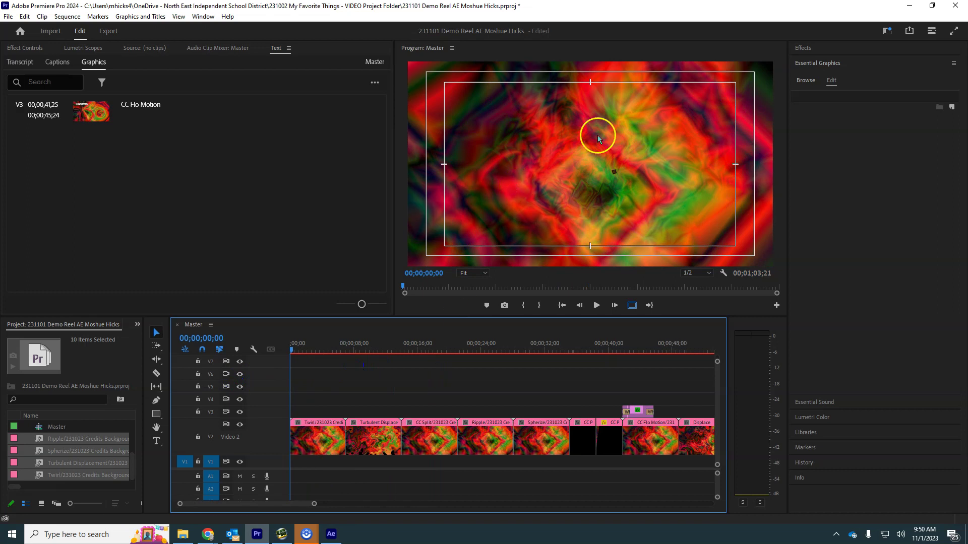